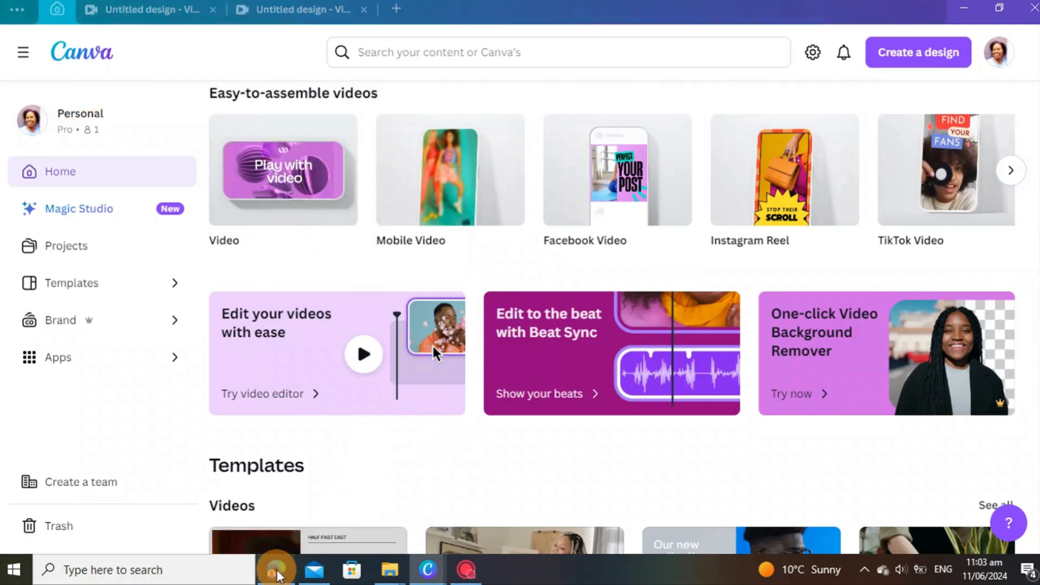
Step: Bring the ChatGPT 'Kawaii Coloring Book Ideas' conversation in Edge to the front
click(276, 570)
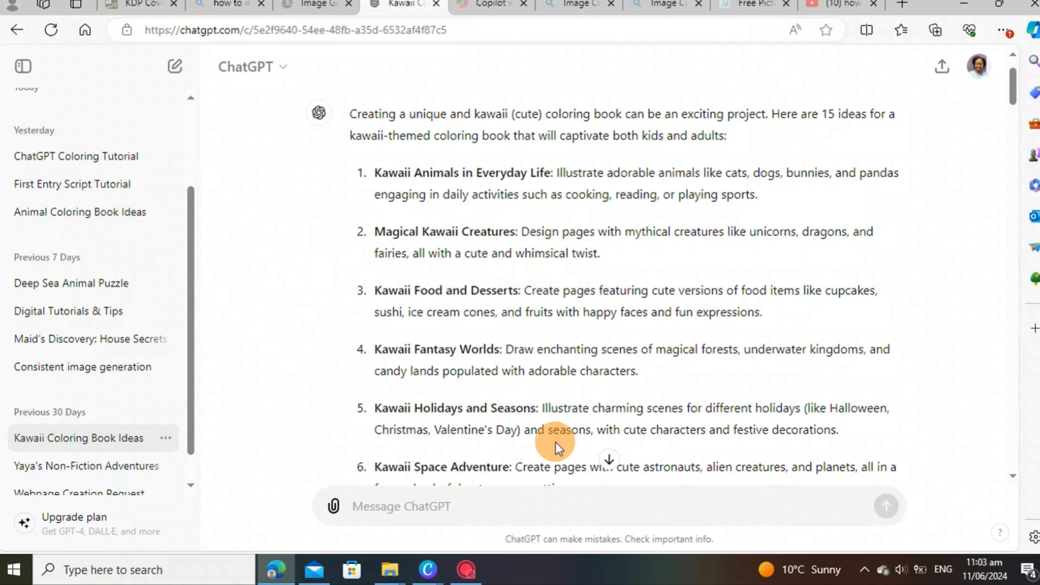
Step: Scroll the chat down to the kawaii sea-creature prompts, starting with Dolphin and Starfish
scroll(551, 440, down, 4)
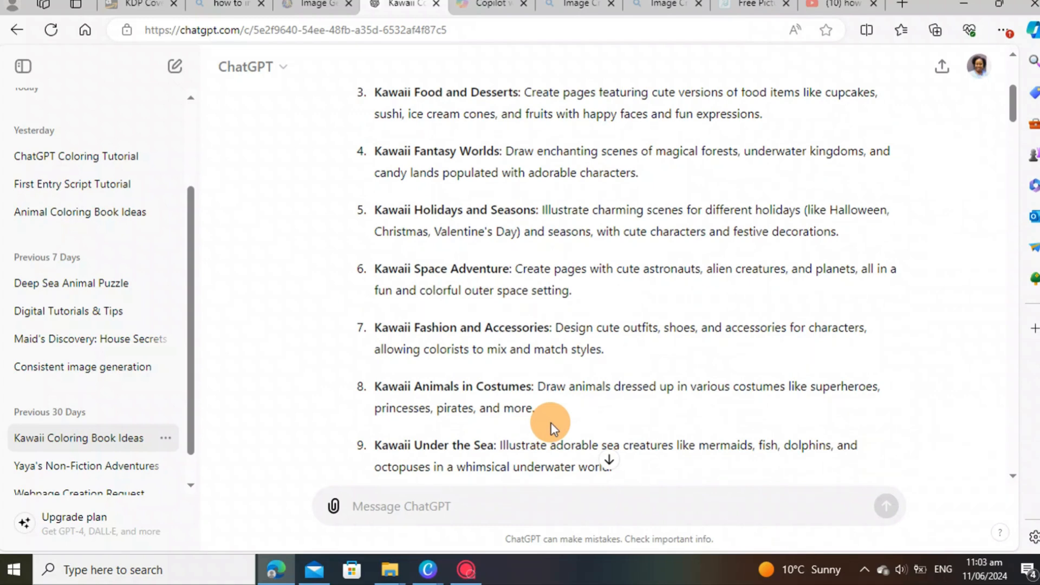
scroll(548, 422, down, 15)
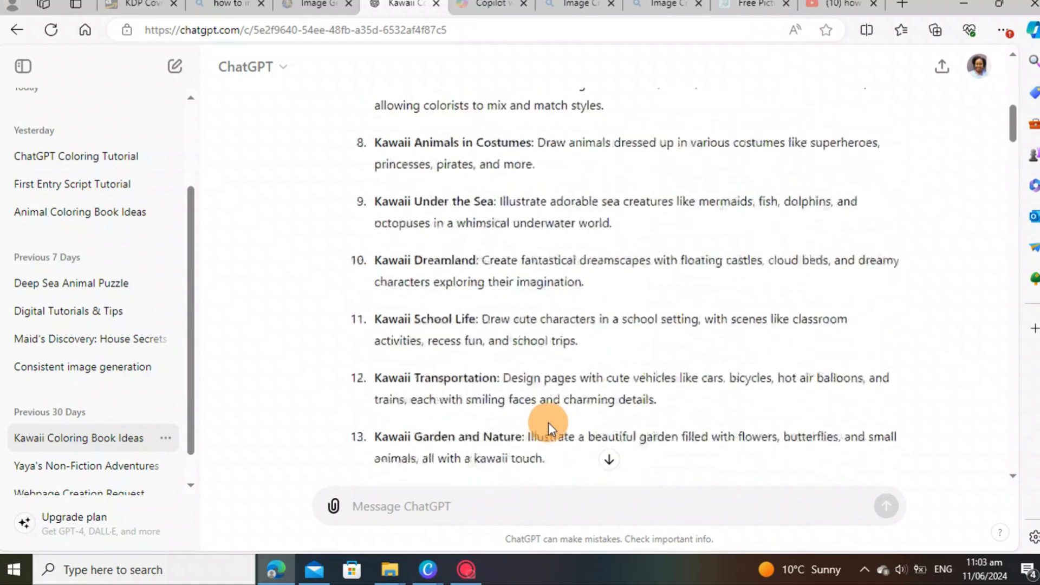
scroll(424, 356, down, 10)
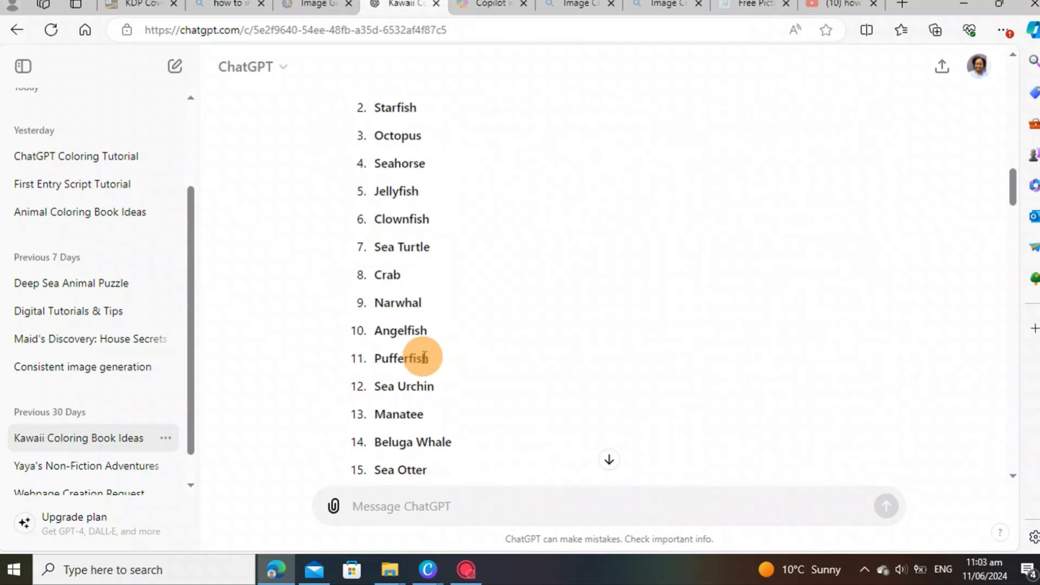
scroll(424, 356, down, 6)
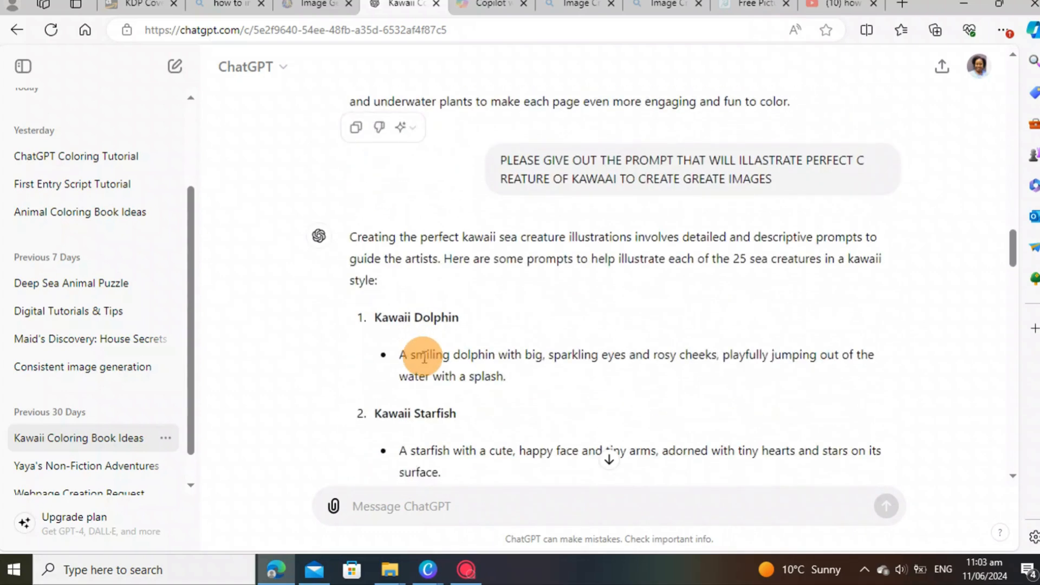
scroll(404, 298, down, 1)
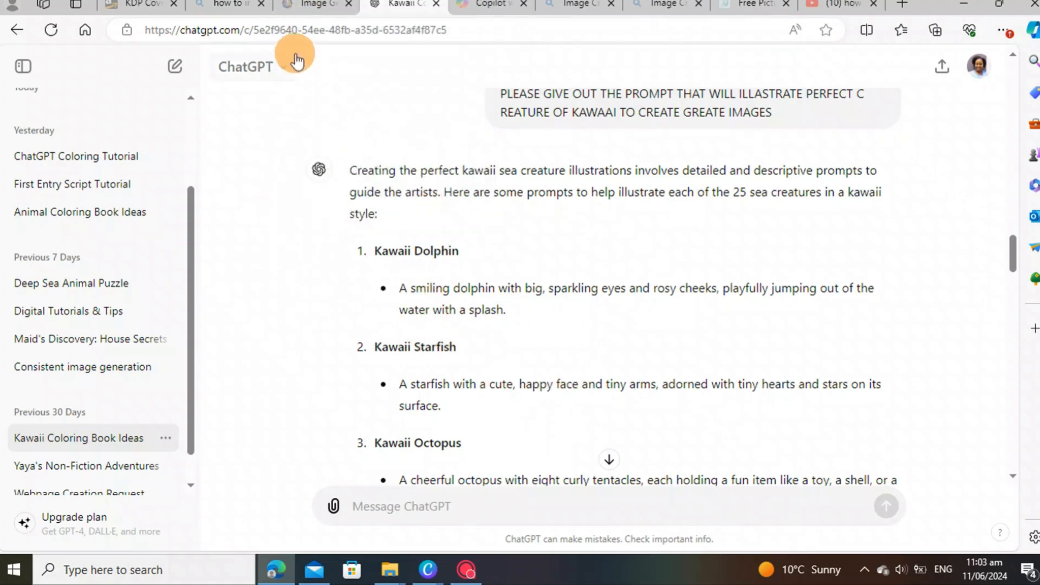
Step: In Leonardo.Ai, find the manatee generation in the feed and download it
click(309, 7)
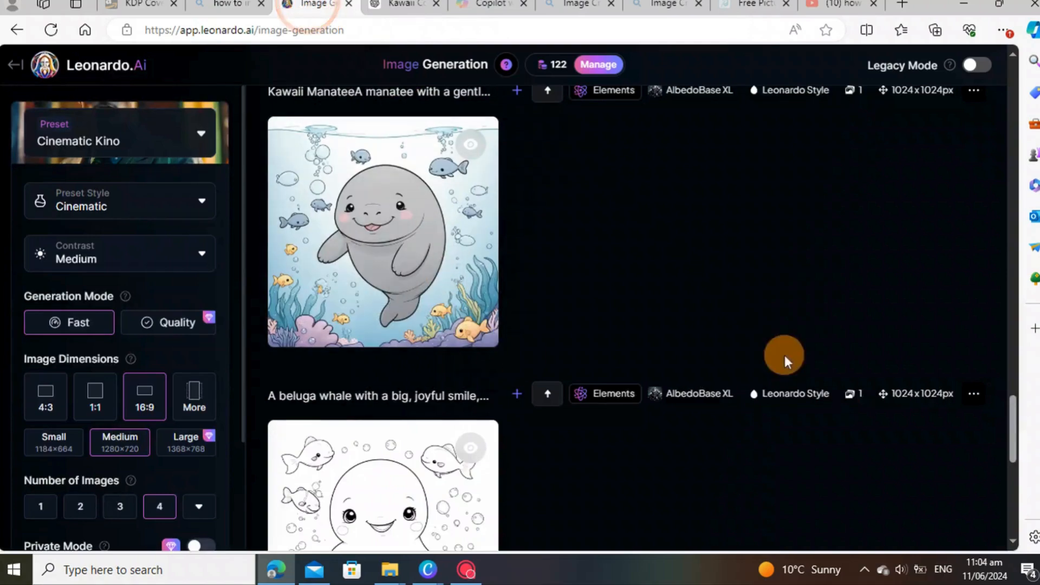
scroll(471, 341, down, 5)
scroll(469, 342, down, 4)
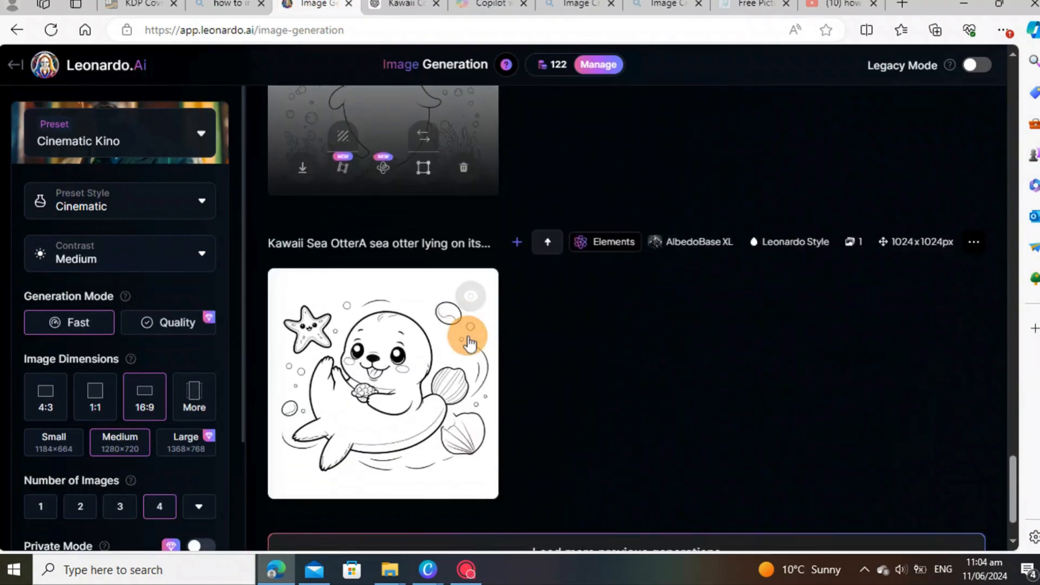
scroll(469, 342, down, 2)
scroll(441, 284, up, 4)
scroll(443, 285, up, 15)
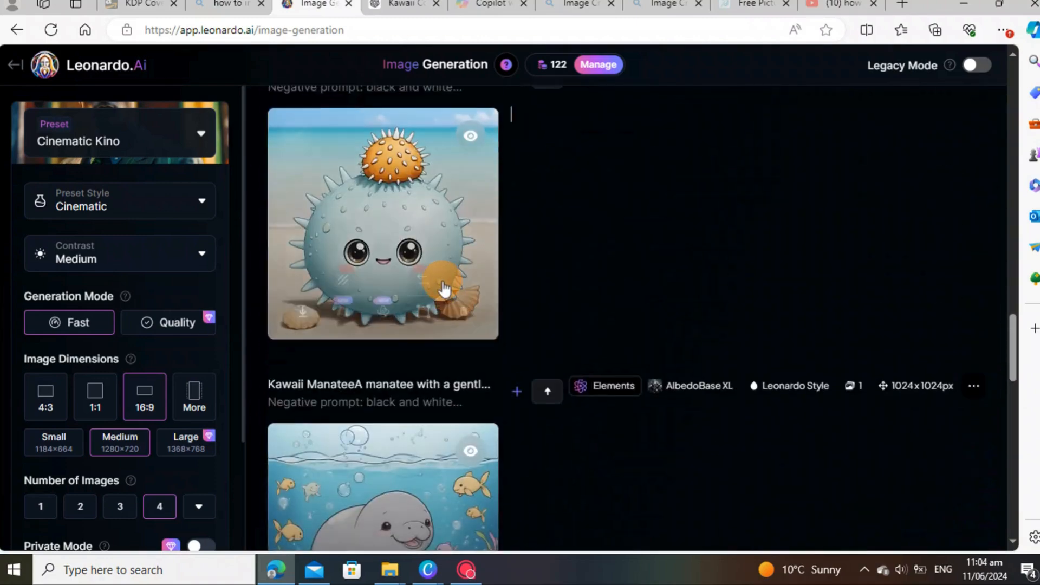
scroll(443, 287, up, 10)
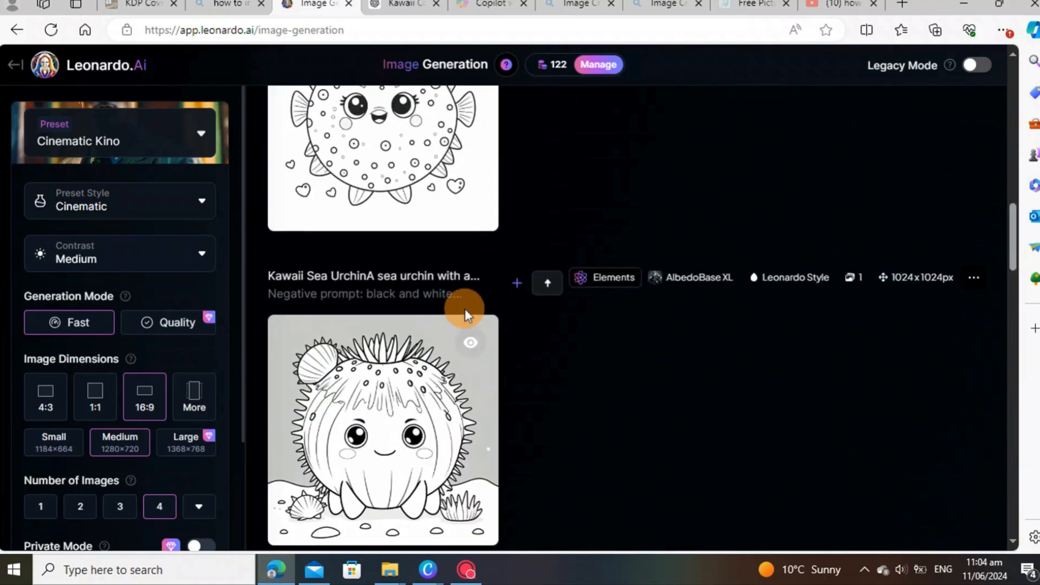
scroll(460, 309, up, 10)
scroll(455, 314, up, 5)
scroll(454, 314, down, 11)
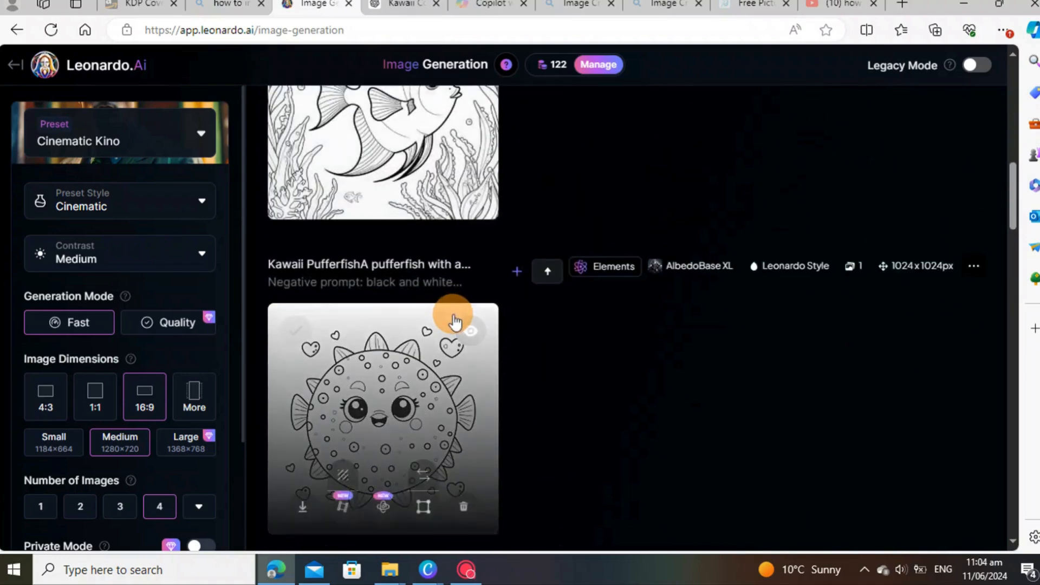
scroll(454, 321, down, 15)
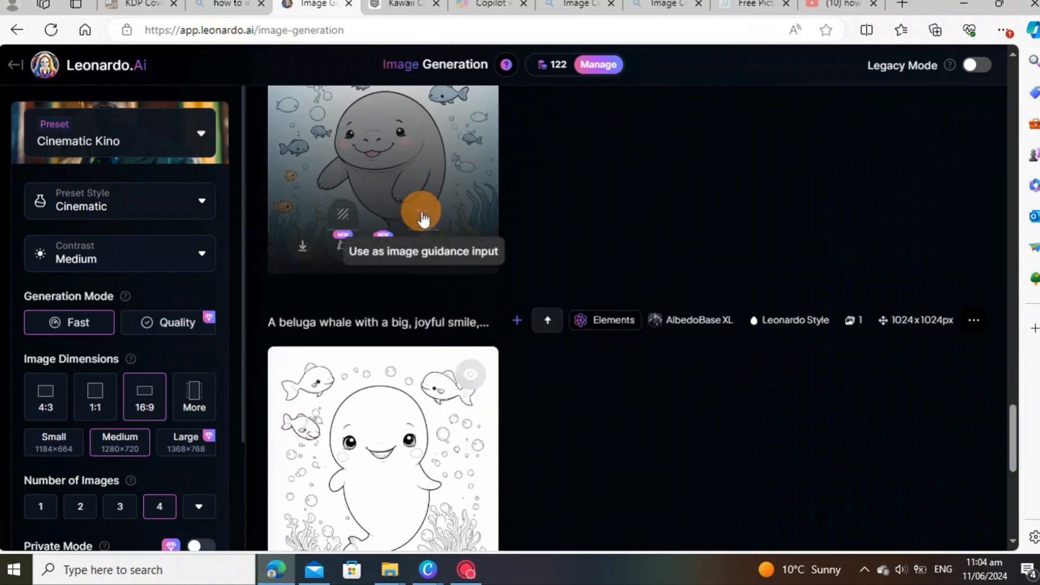
scroll(420, 217, down, 1)
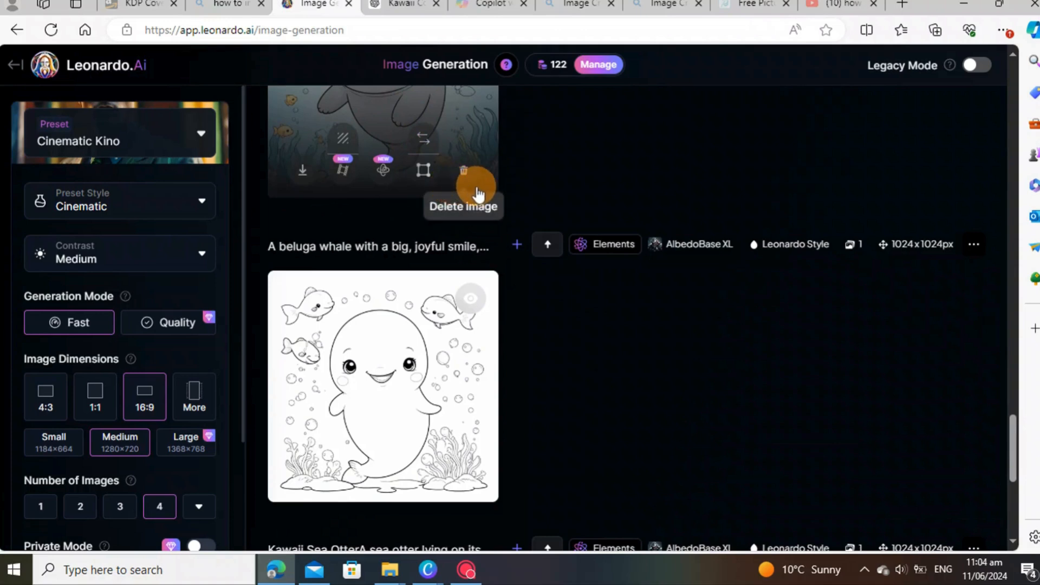
scroll(618, 192, up, 2)
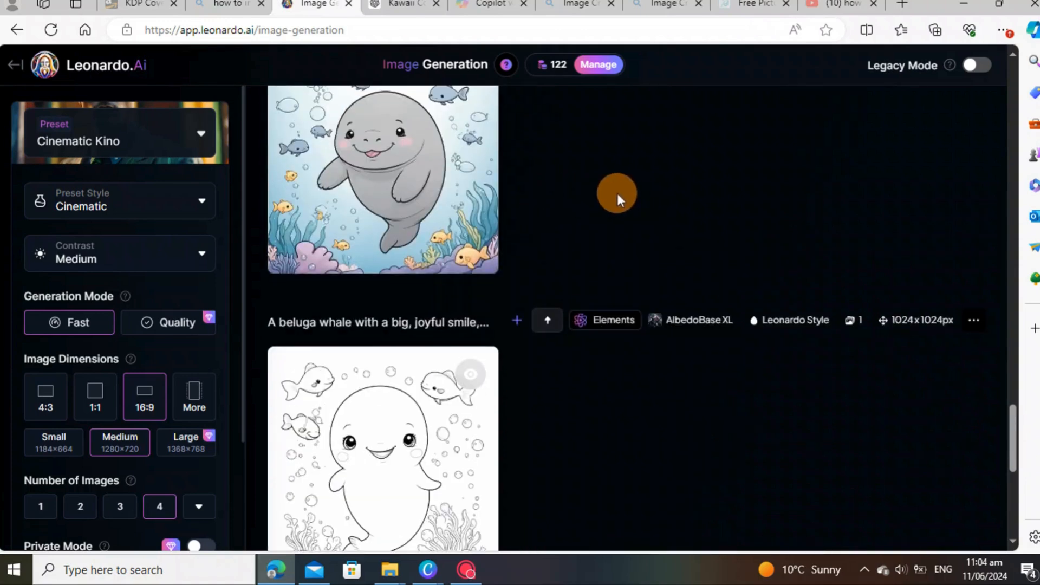
mouse_move(383, 311)
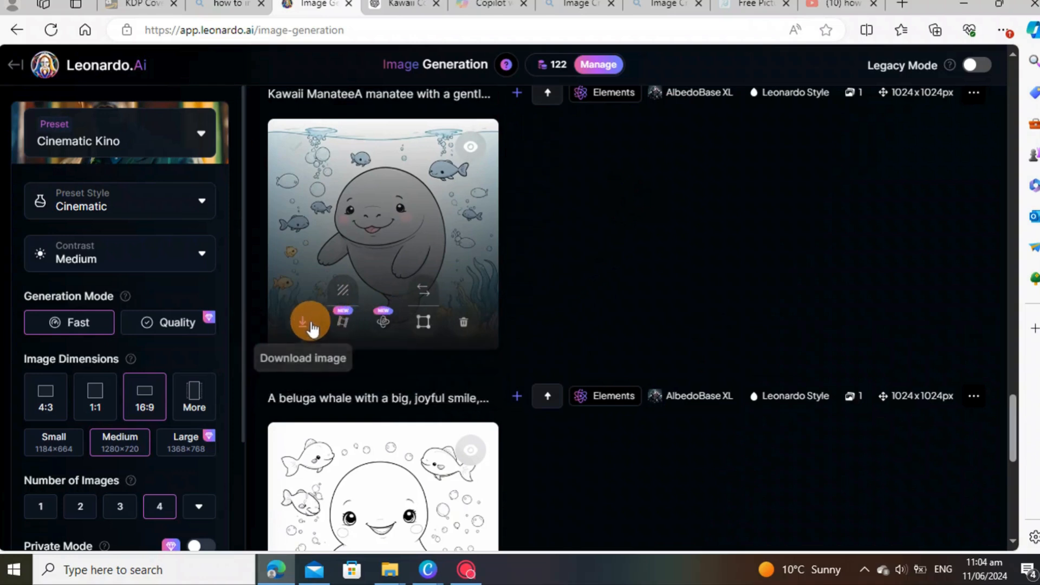
click(302, 327)
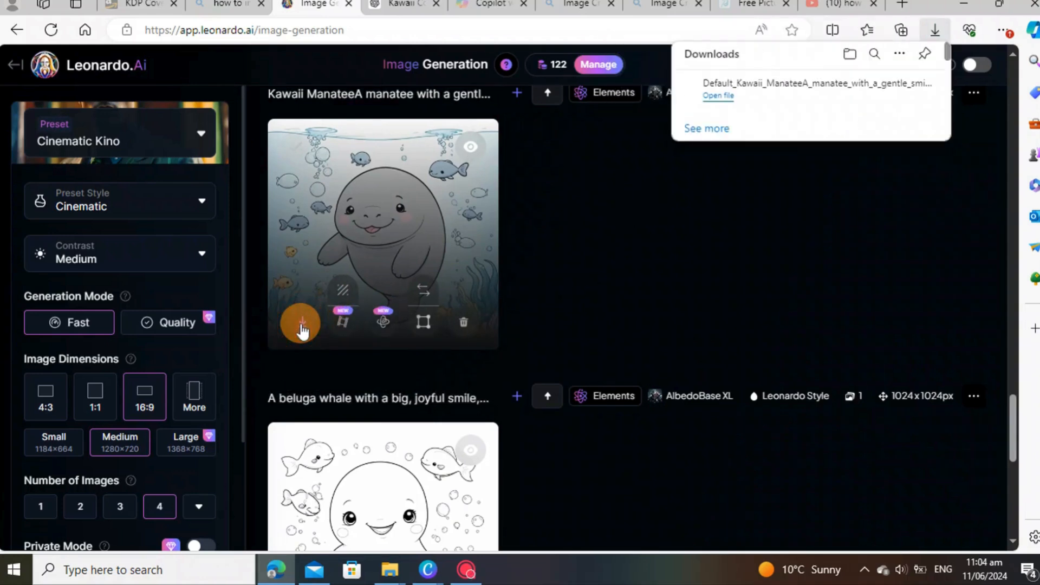
Step: Download the colour manatee and spiky sea-urchin images, then return to Rapid Resizer
scroll(391, 232, up, 3)
scroll(391, 232, up, 2)
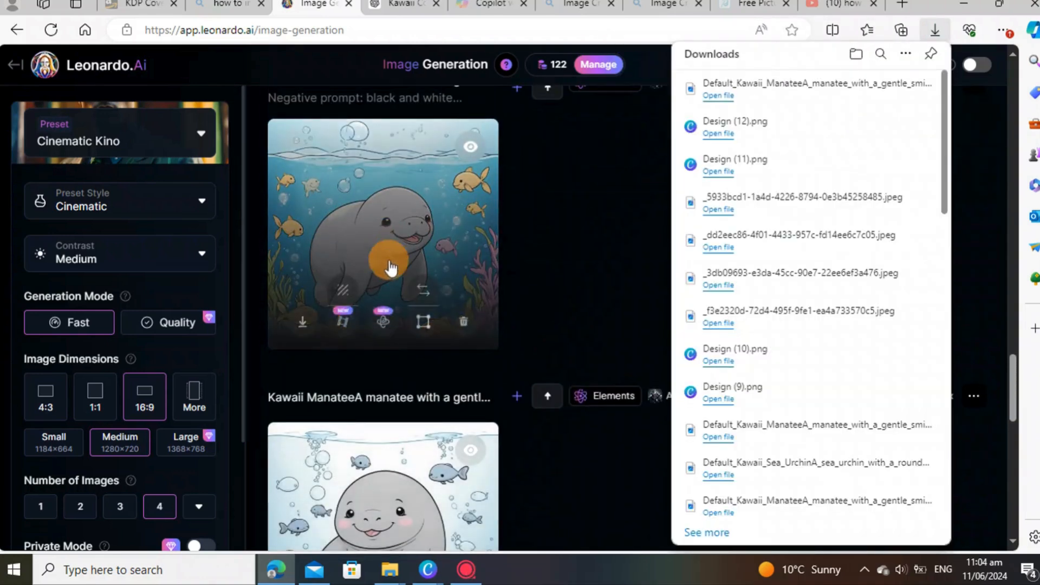
click(302, 321)
scroll(379, 319, up, 5)
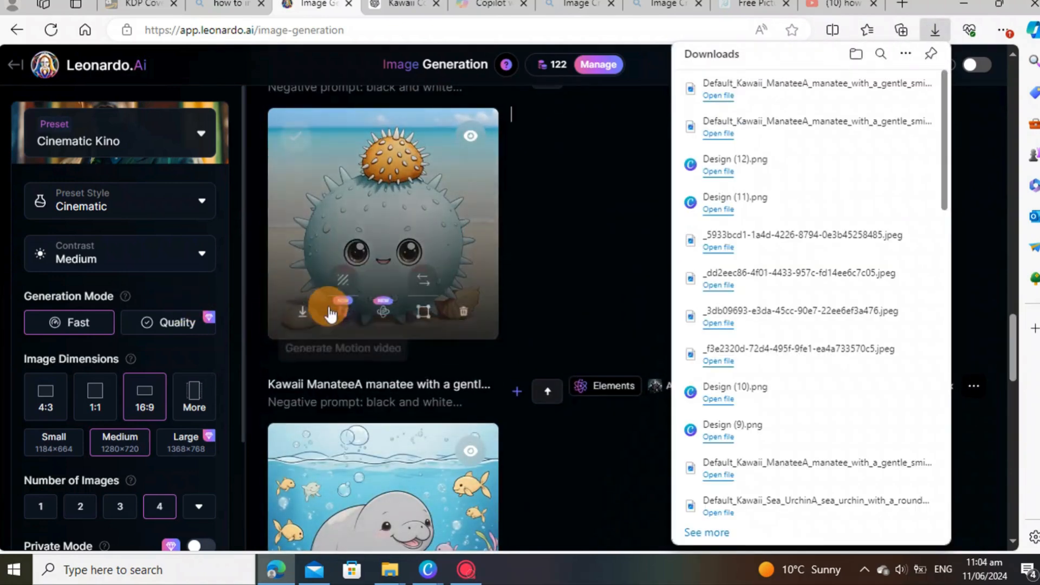
click(301, 312)
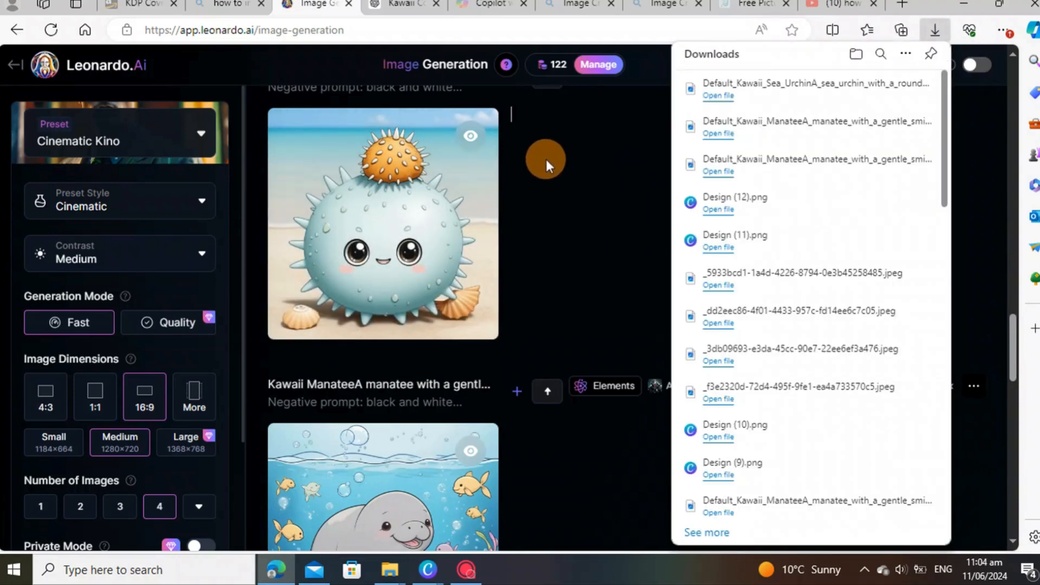
click(758, 4)
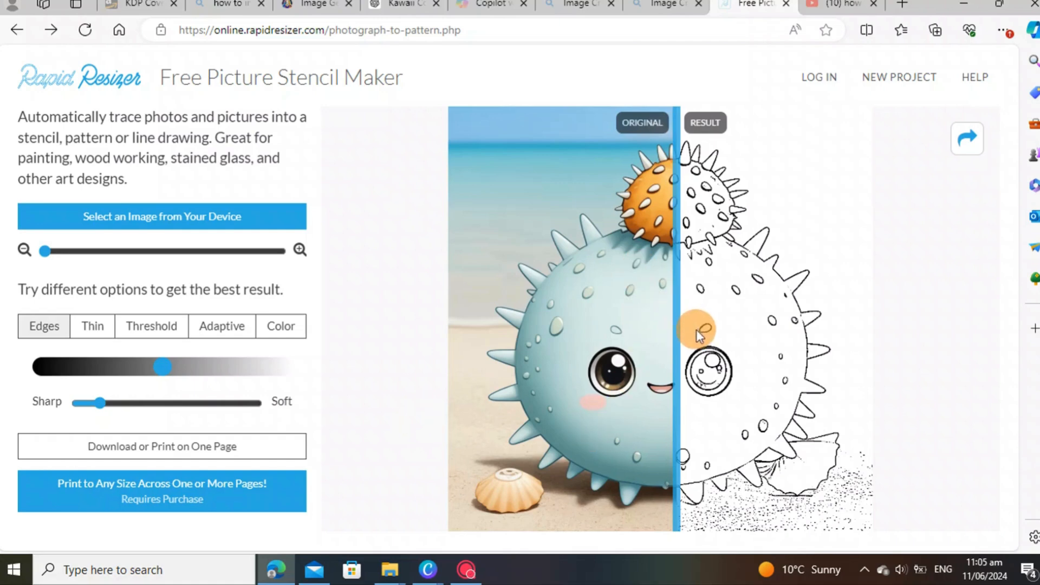
Step: Load Default_Kawaii_Sea_Urchin from Downloads and compare the colour original with the line result
click(171, 220)
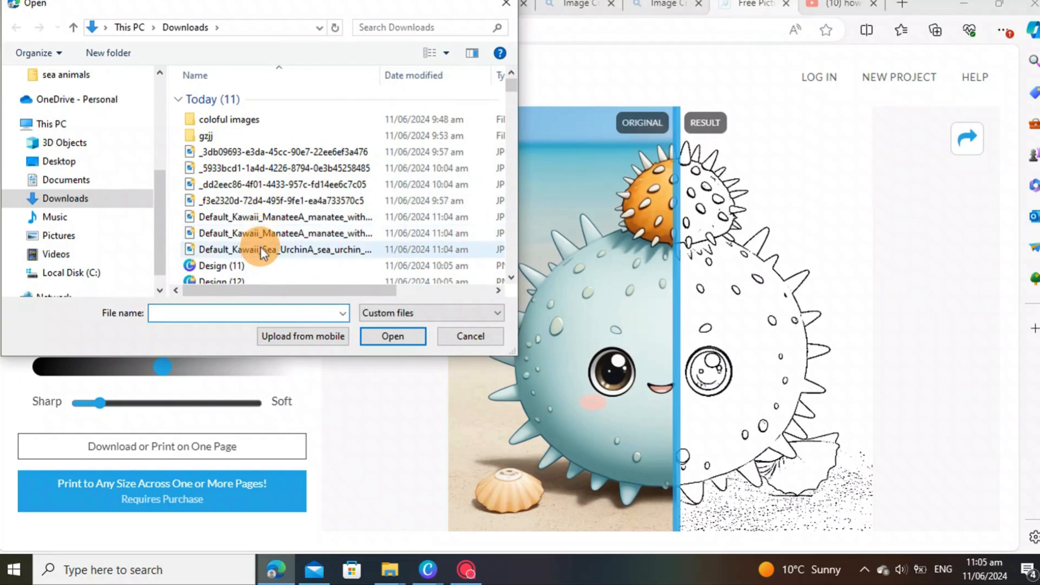
click(261, 247)
click(405, 335)
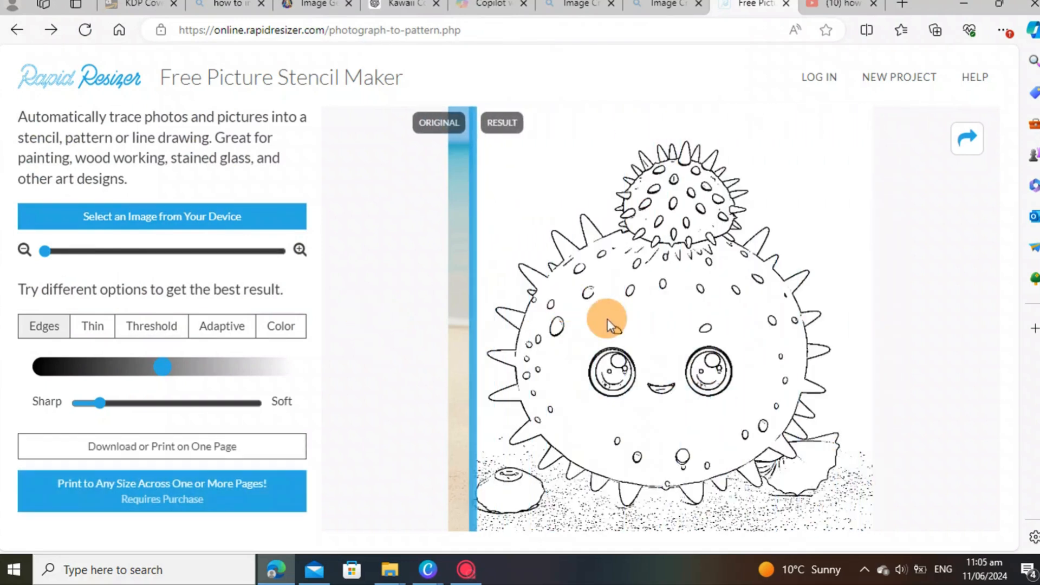
drag(467, 315, 660, 343)
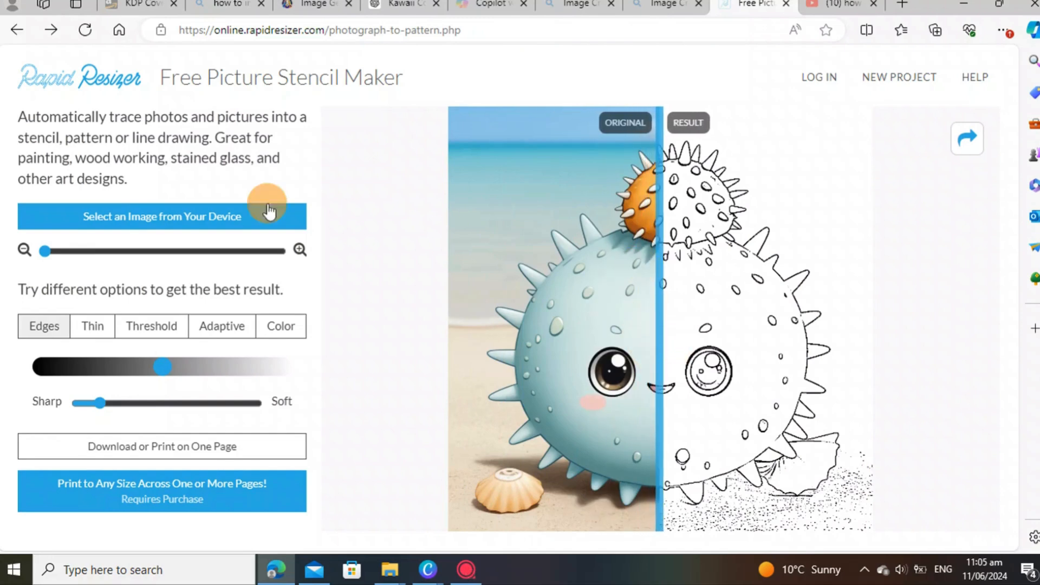
mouse_move(669, 390)
mouse_down()
mouse_move(766, 408)
mouse_move(478, 399)
mouse_move(842, 418)
mouse_move(587, 417)
mouse_move(662, 418)
mouse_up()
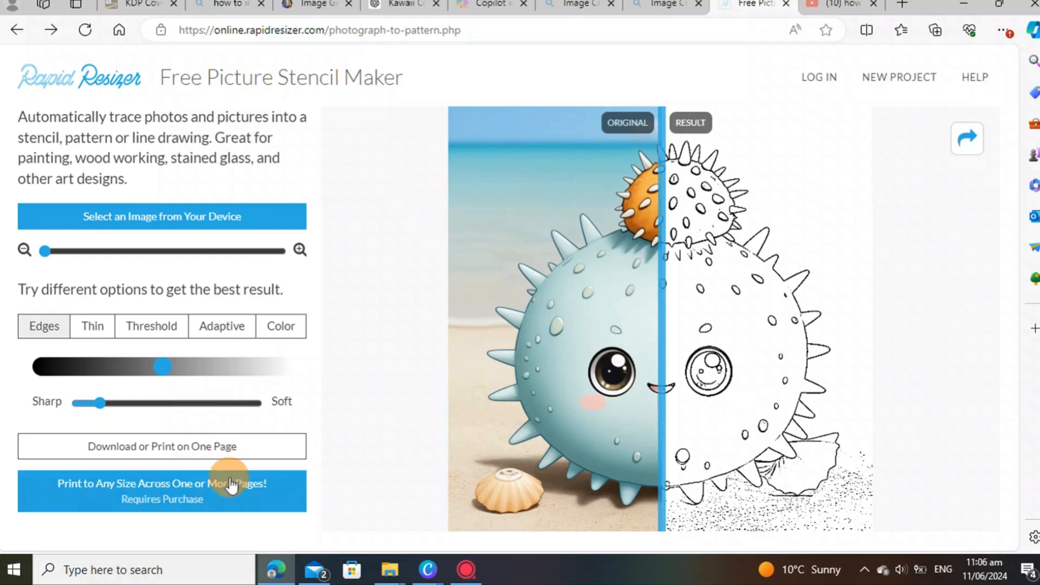
Step: Set line softness to about the middle and adjust the edge detection level
click(101, 405)
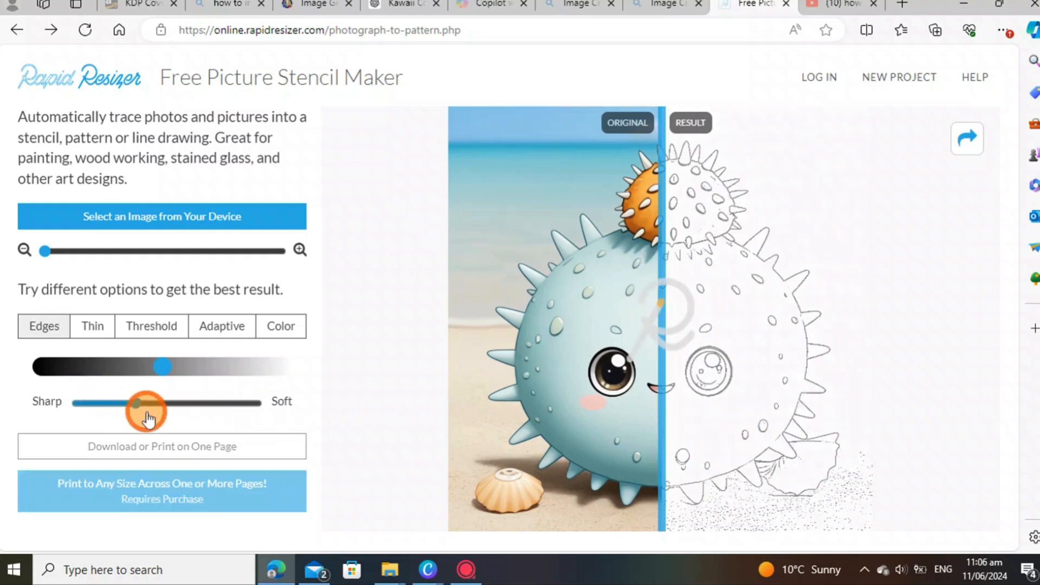
mouse_move(96, 405)
mouse_down()
mouse_move(80, 402)
mouse_move(177, 419)
mouse_move(244, 407)
mouse_move(84, 416)
mouse_move(100, 416)
mouse_up()
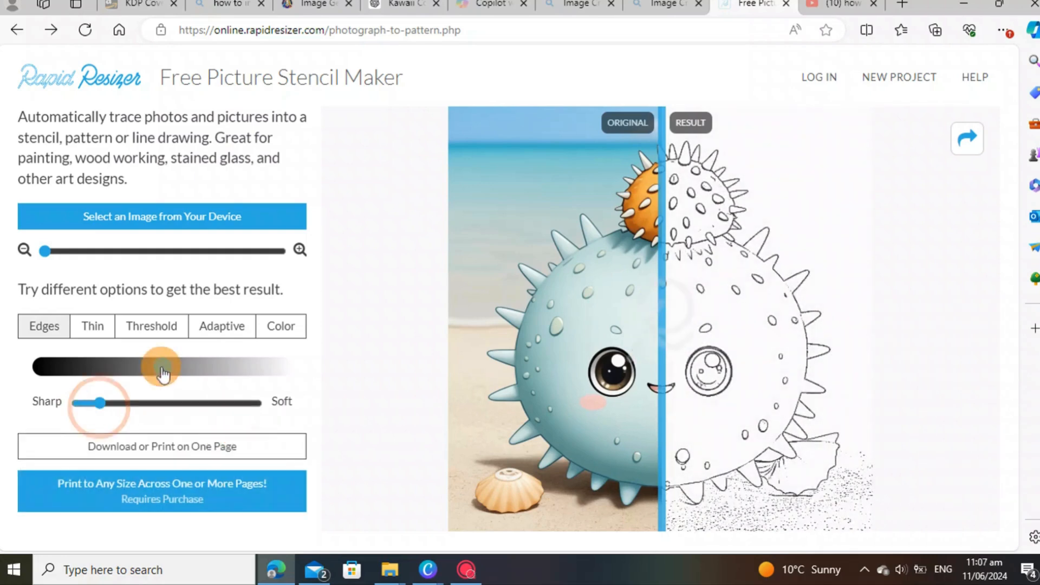
drag(162, 366, 135, 368)
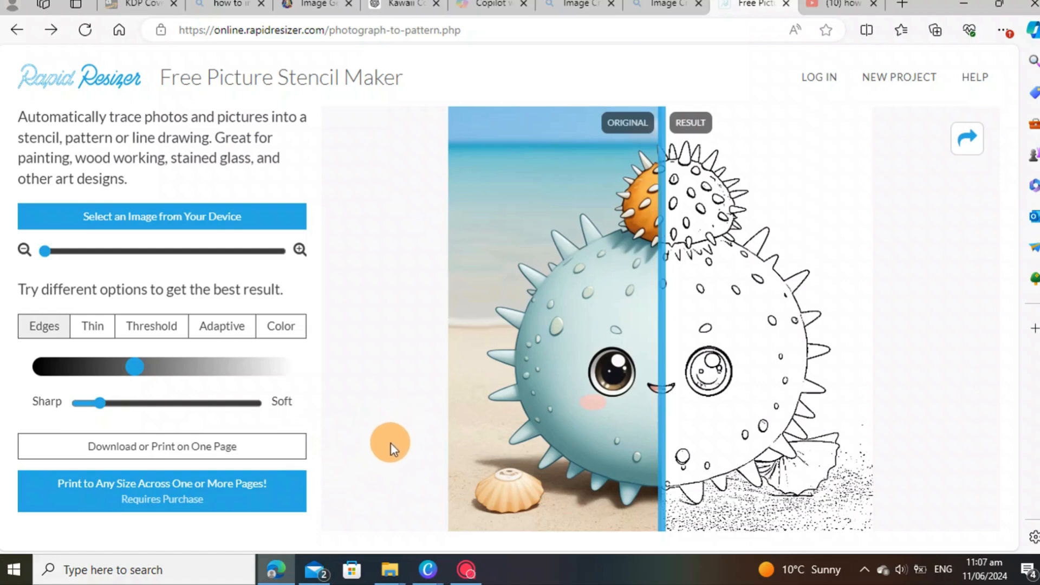
Step: Save the pufferfish stencil to the computer as a PNG, Design (13).png
click(188, 452)
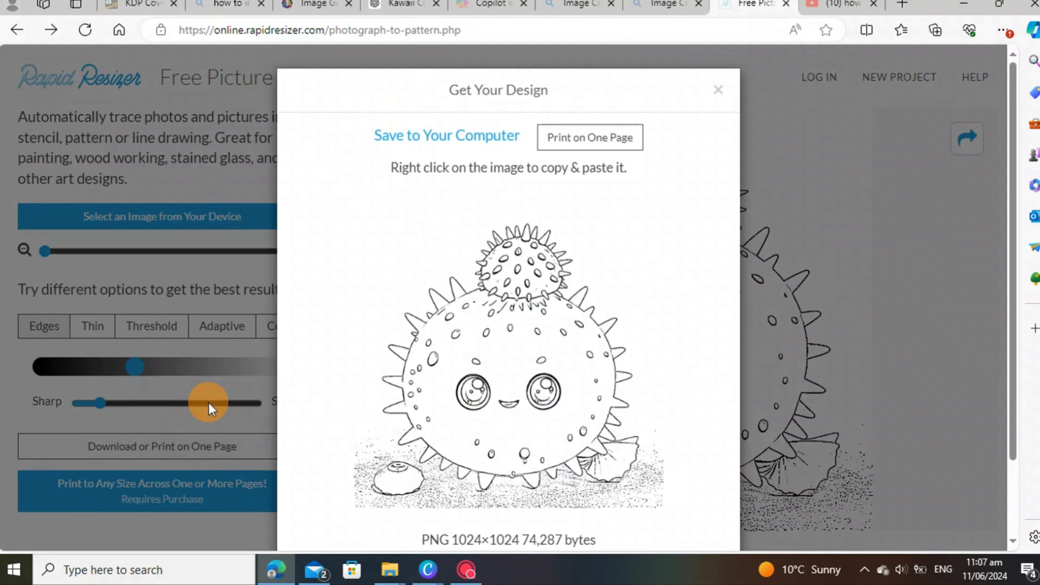
click(432, 134)
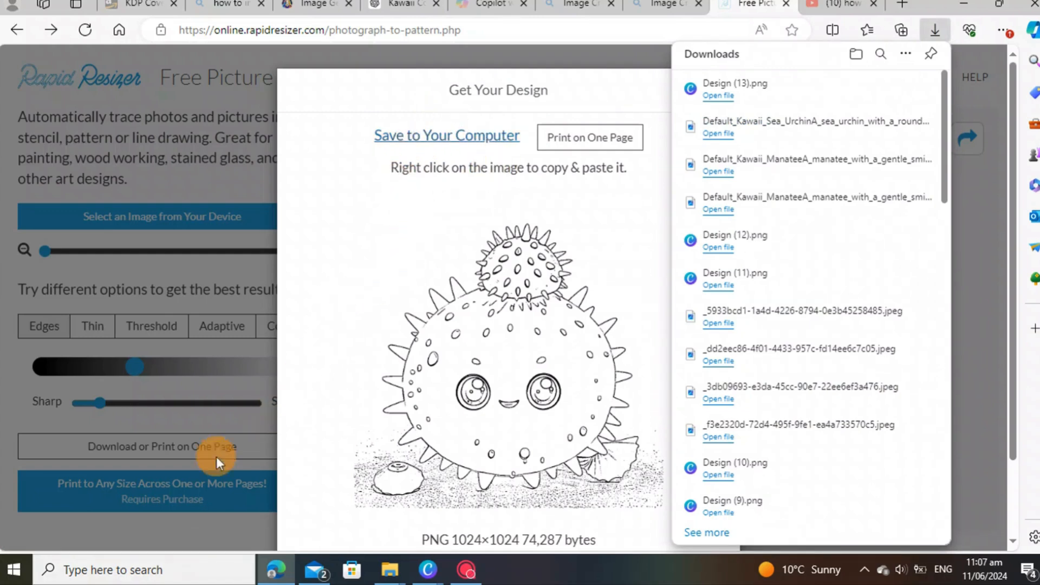
click(971, 270)
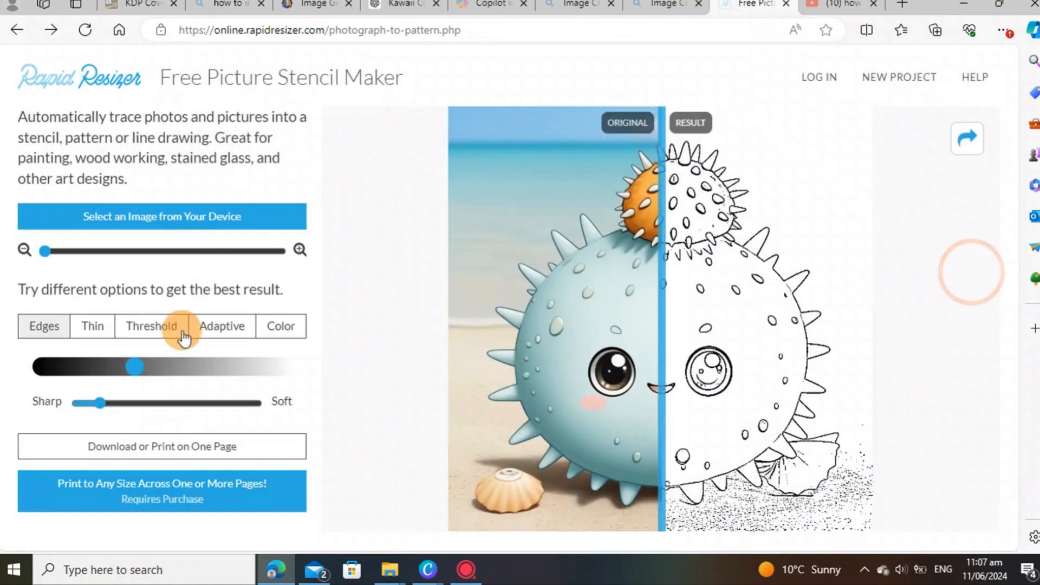
Step: Load the second manatee image into the stencil maker and soften its traced lines
click(167, 217)
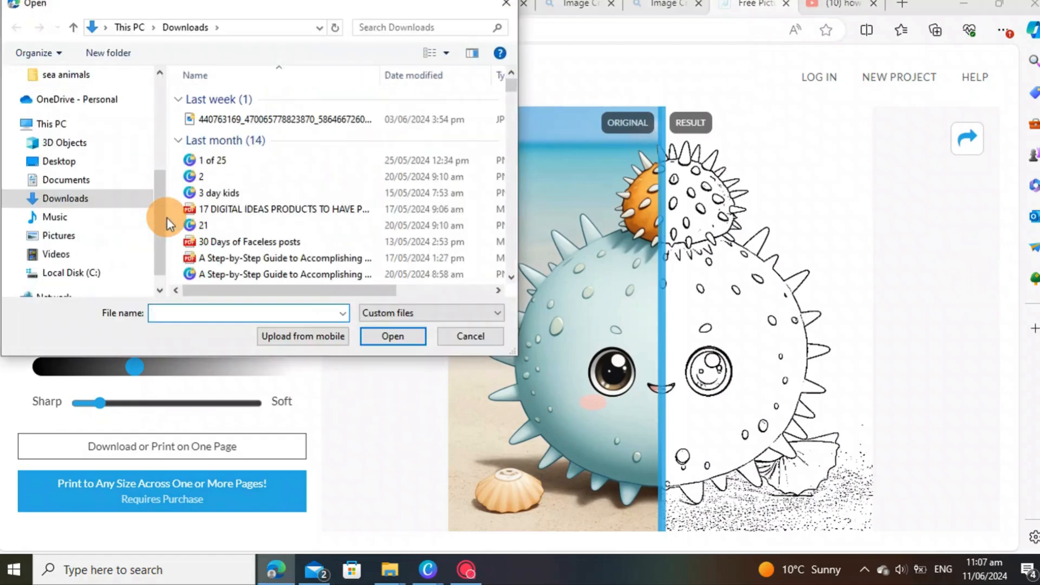
drag(261, 238, 261, 230)
drag(262, 230, 262, 232)
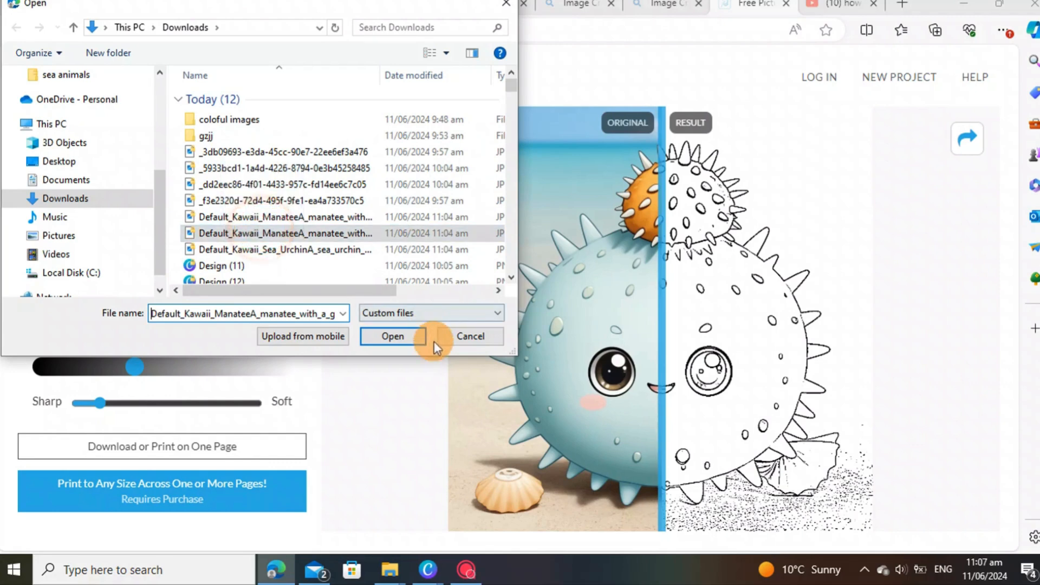
click(409, 340)
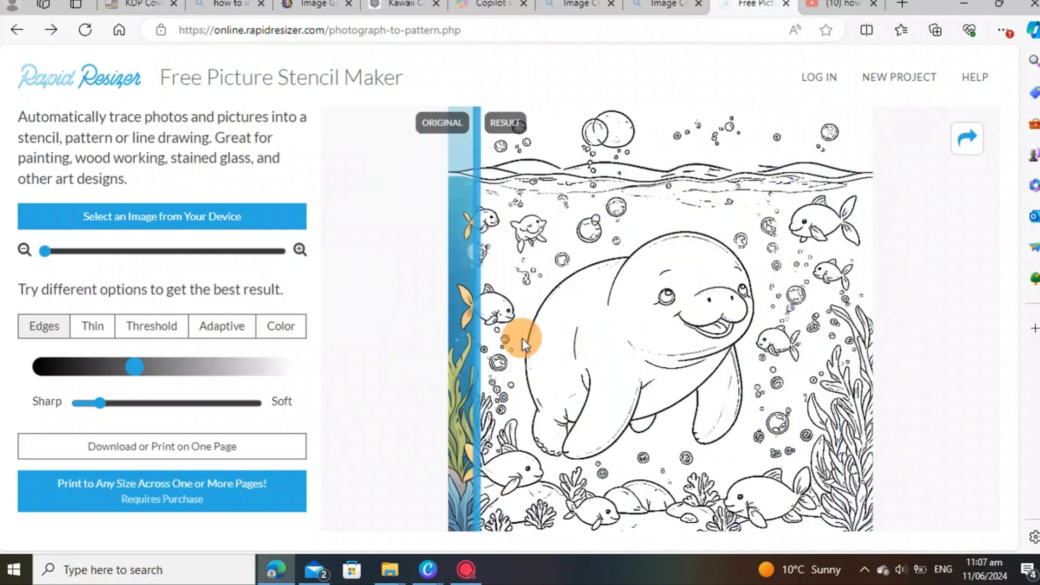
mouse_move(488, 337)
mouse_down()
mouse_move(801, 392)
mouse_move(671, 376)
mouse_up()
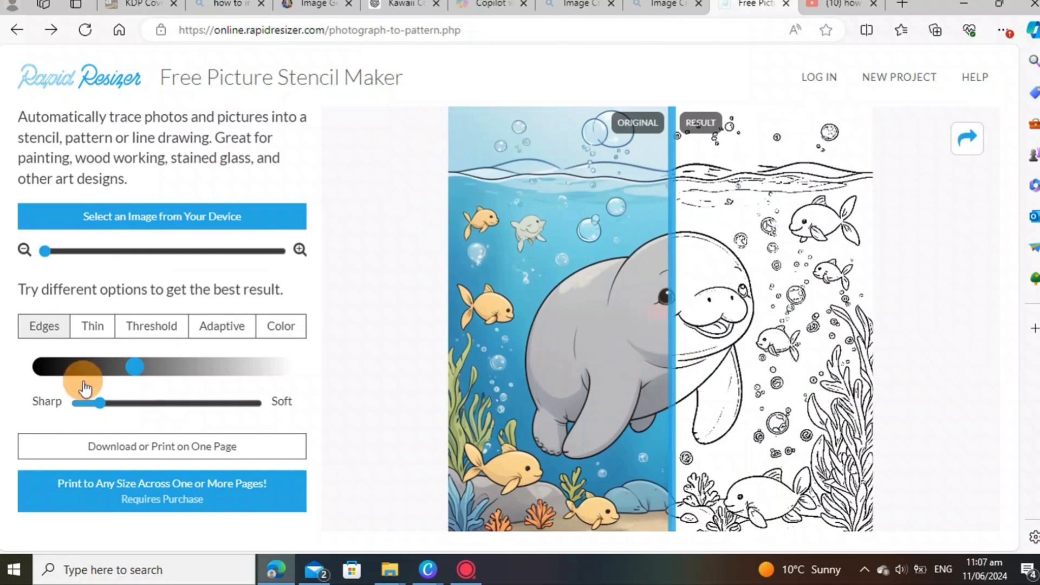
drag(97, 412, 122, 413)
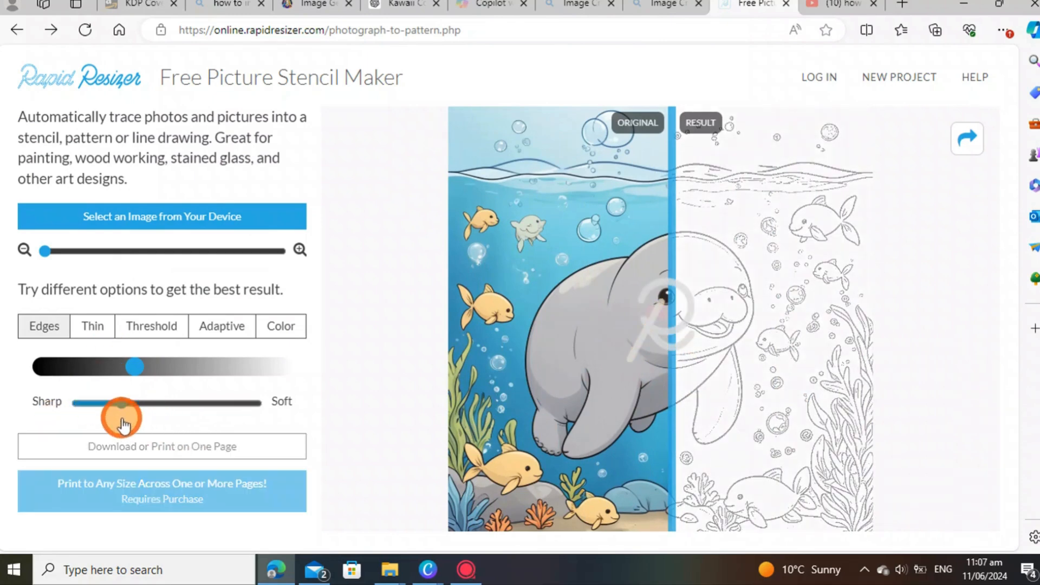
Step: Compare Color, Threshold and Edges tracing modes, then settle on Adaptive
click(271, 328)
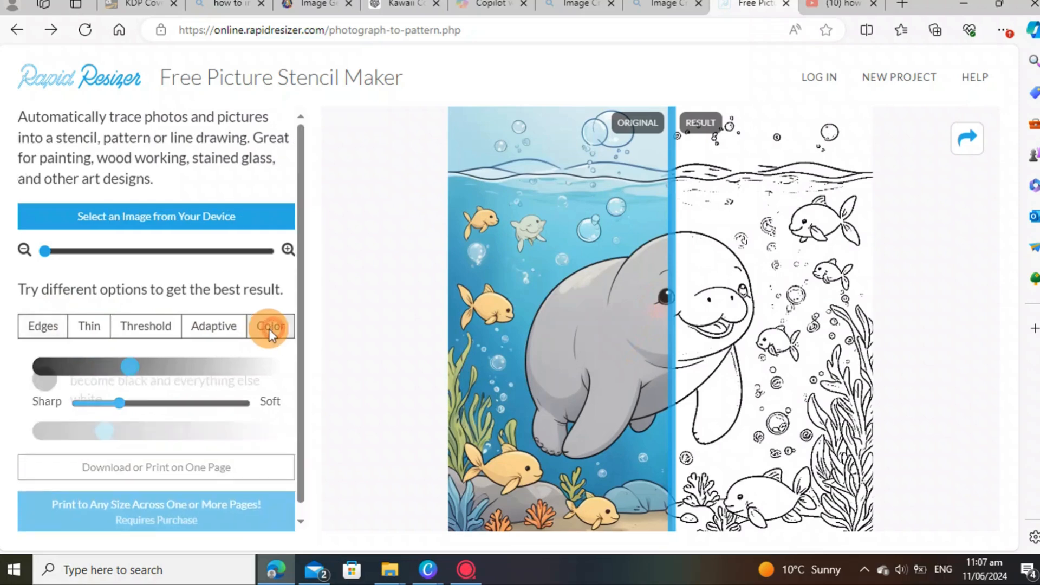
click(162, 326)
click(70, 327)
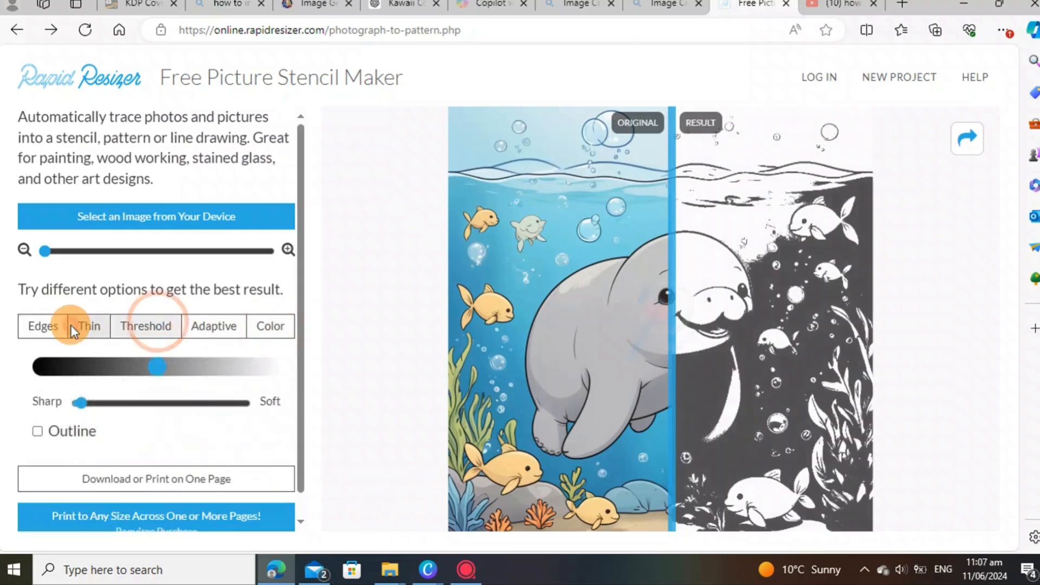
click(225, 327)
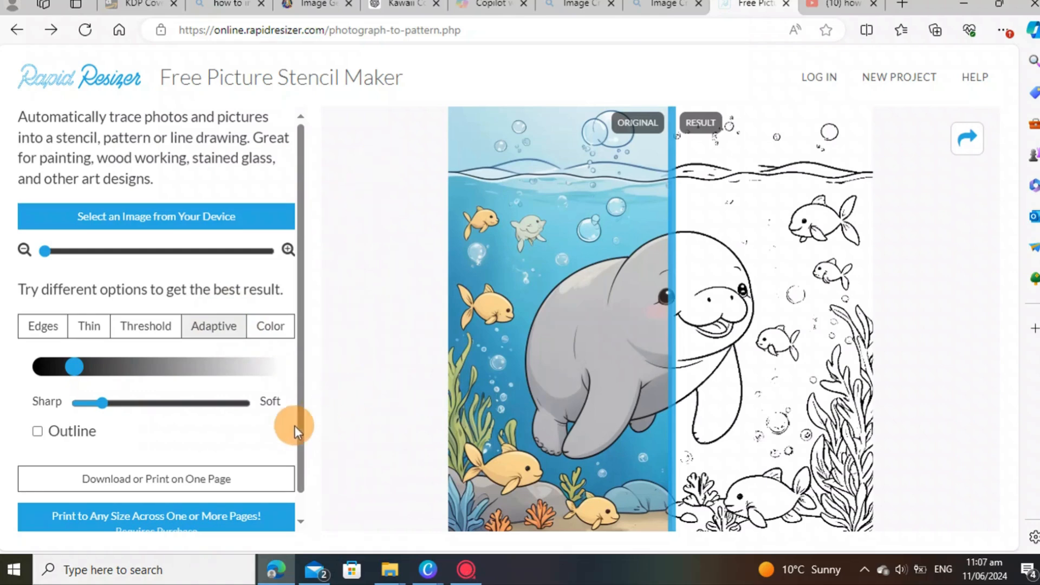
Step: Save the Adaptive manatee line art as a PNG, Design (14).png
scroll(142, 425, down, 1)
click(189, 457)
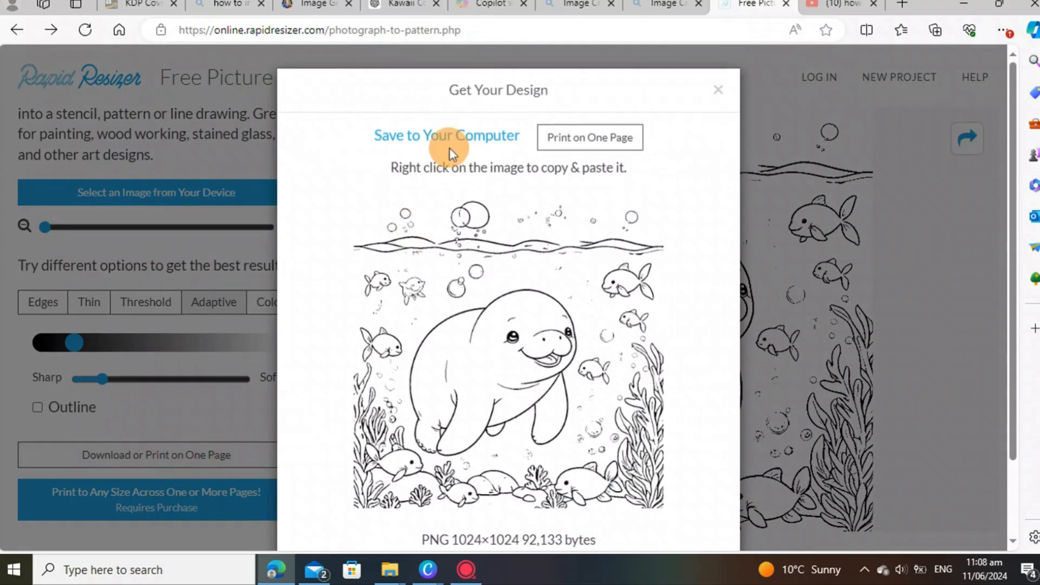
click(469, 135)
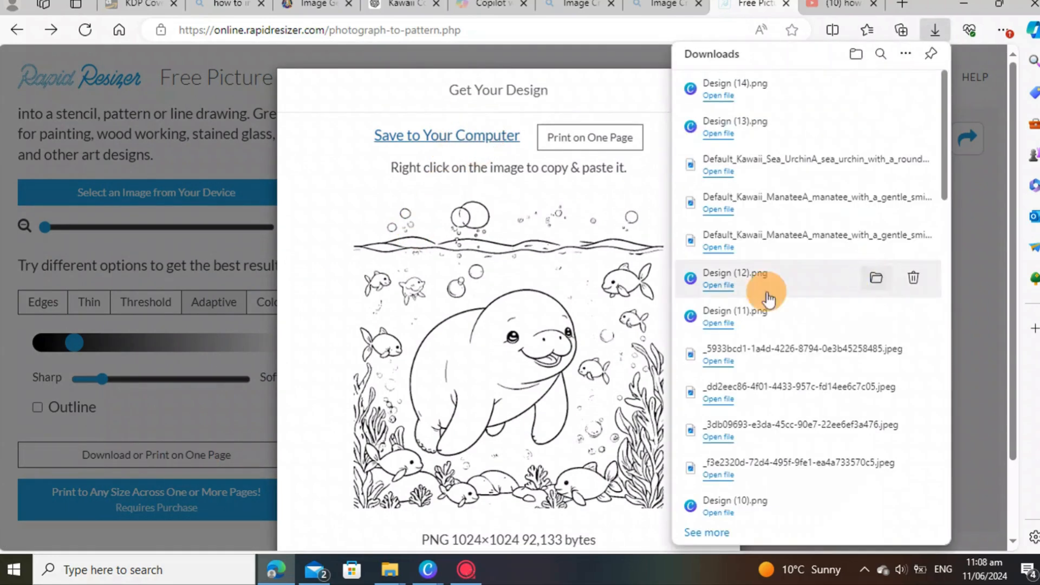
click(979, 273)
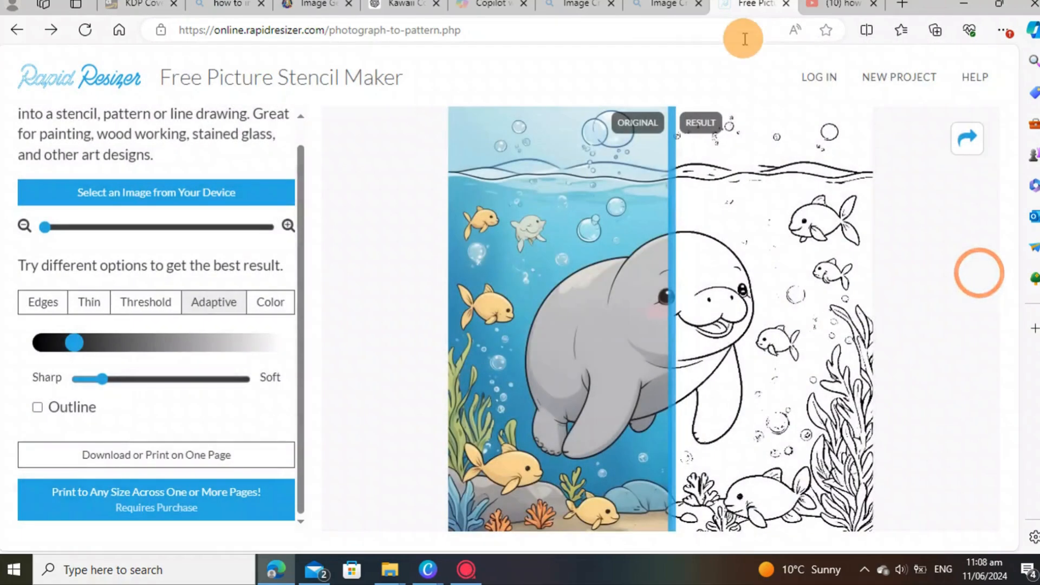
mouse_move(429, 568)
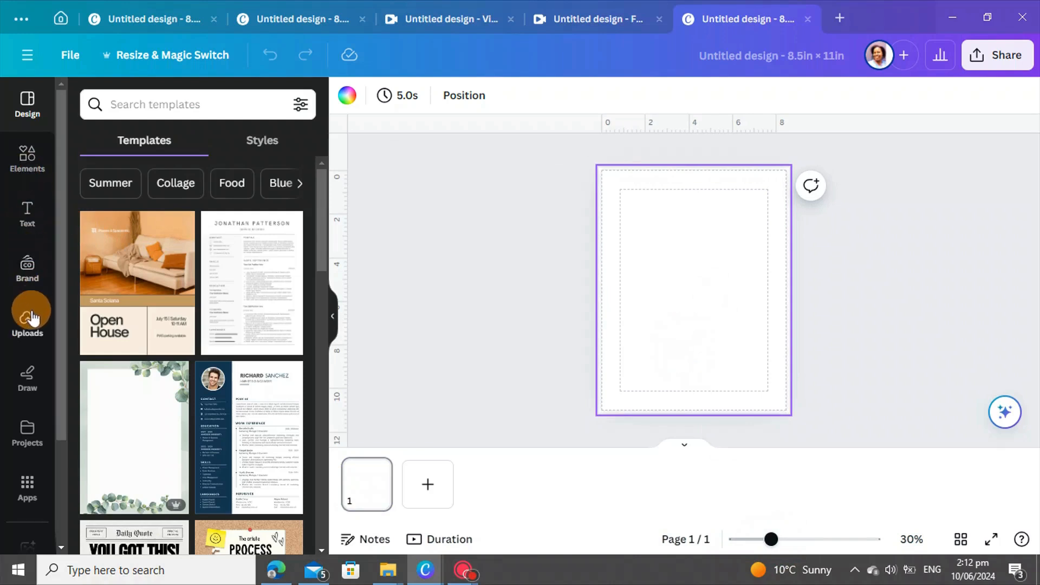
Step: Add a square from Shapes and stretch it into a rectangle filling the page margins
click(25, 165)
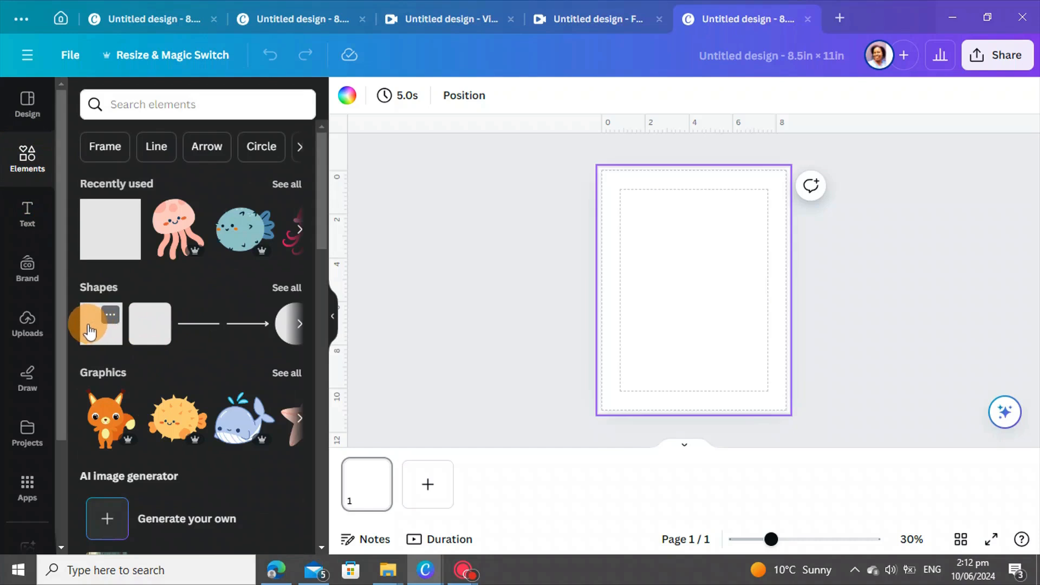
click(87, 324)
drag(680, 277, 737, 403)
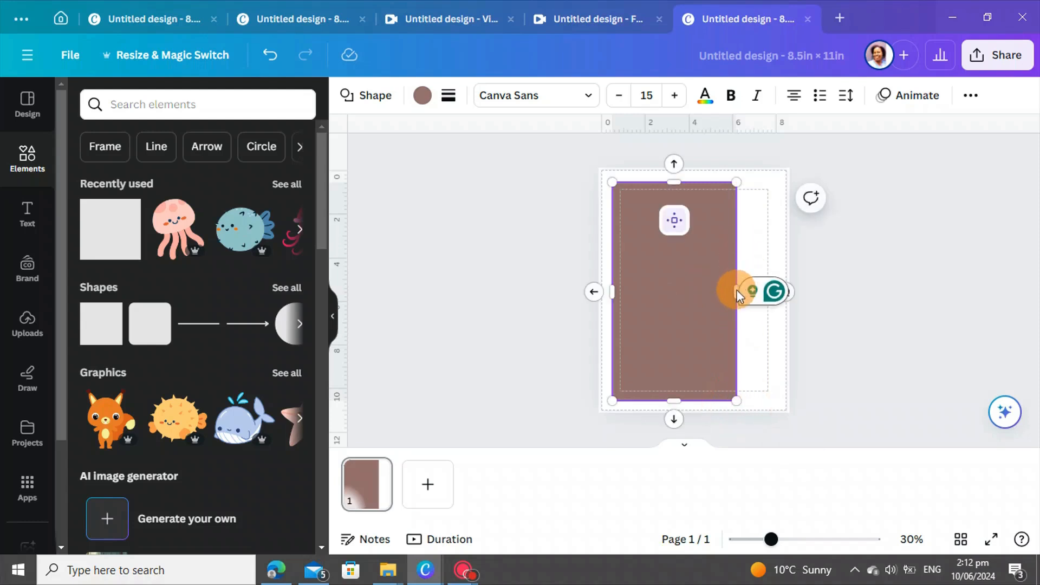
drag(735, 211, 771, 216)
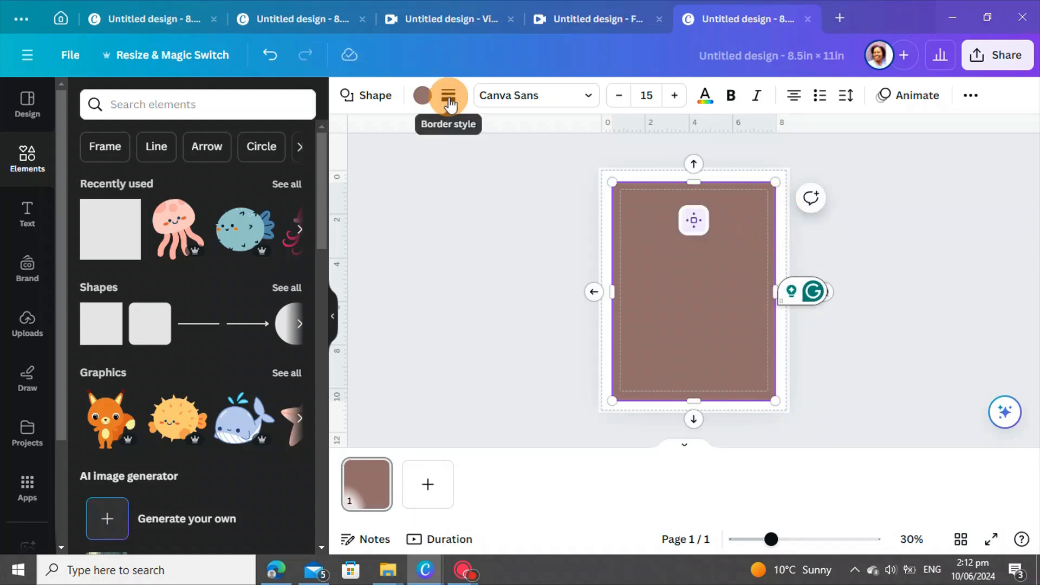
Step: Give the rectangle a solid black border of weight 8
click(449, 96)
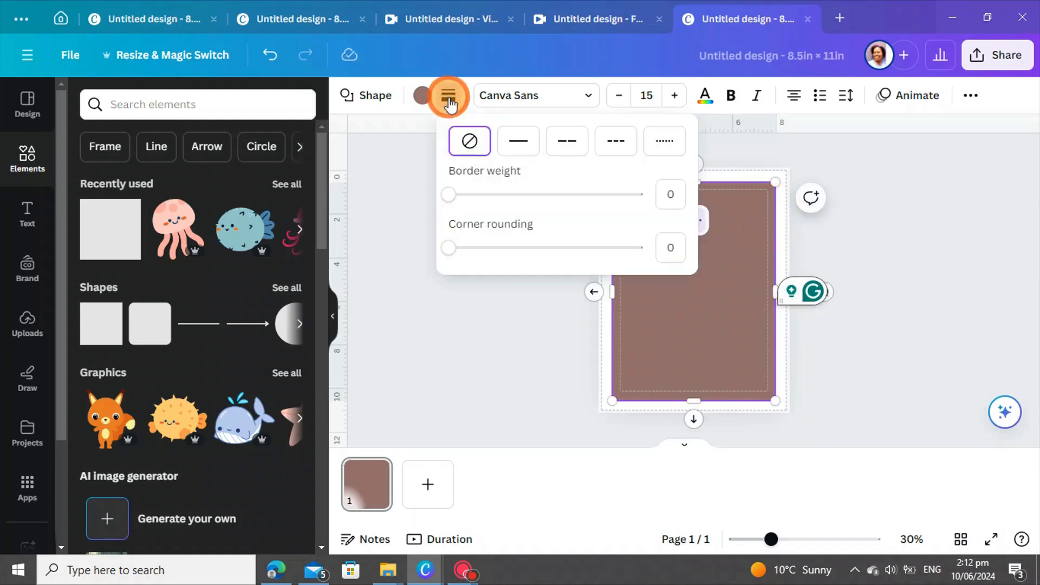
click(518, 143)
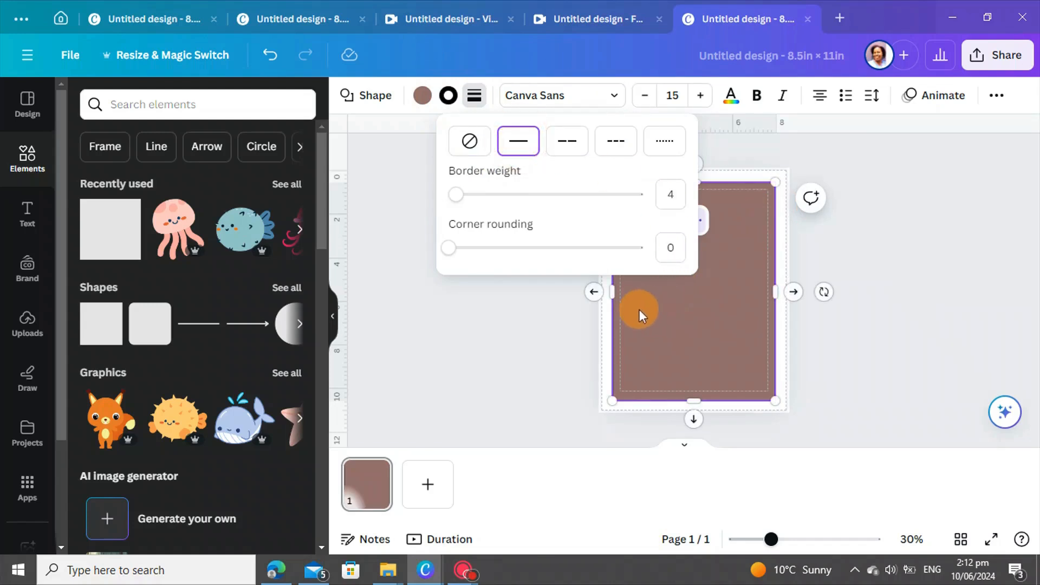
drag(457, 194, 460, 195)
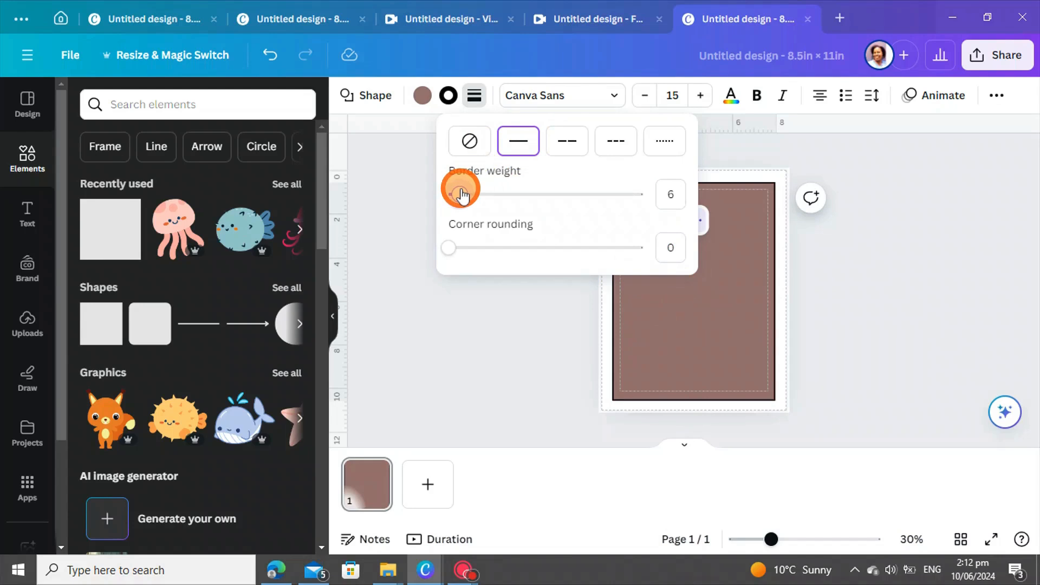
mouse_move(461, 195)
mouse_down()
mouse_move(460, 205)
mouse_move(455, 196)
mouse_move(501, 200)
mouse_move(557, 217)
mouse_move(464, 204)
mouse_up()
click(518, 331)
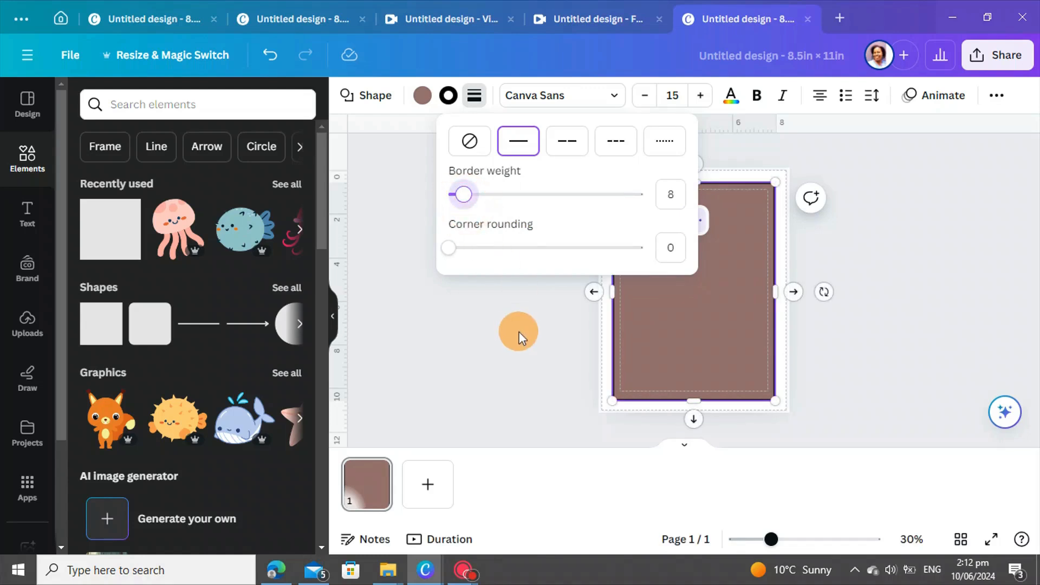
click(516, 355)
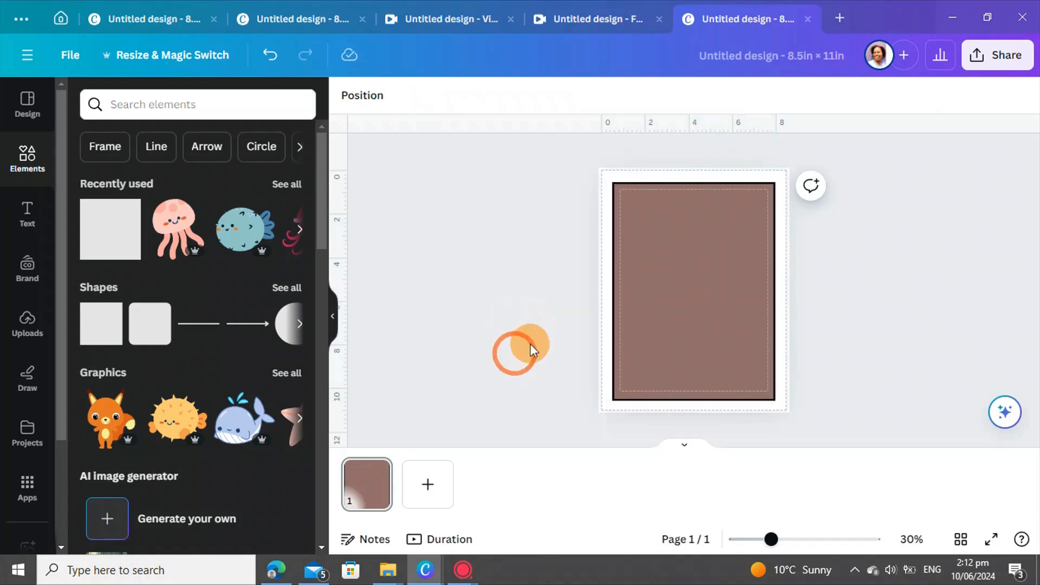
click(679, 316)
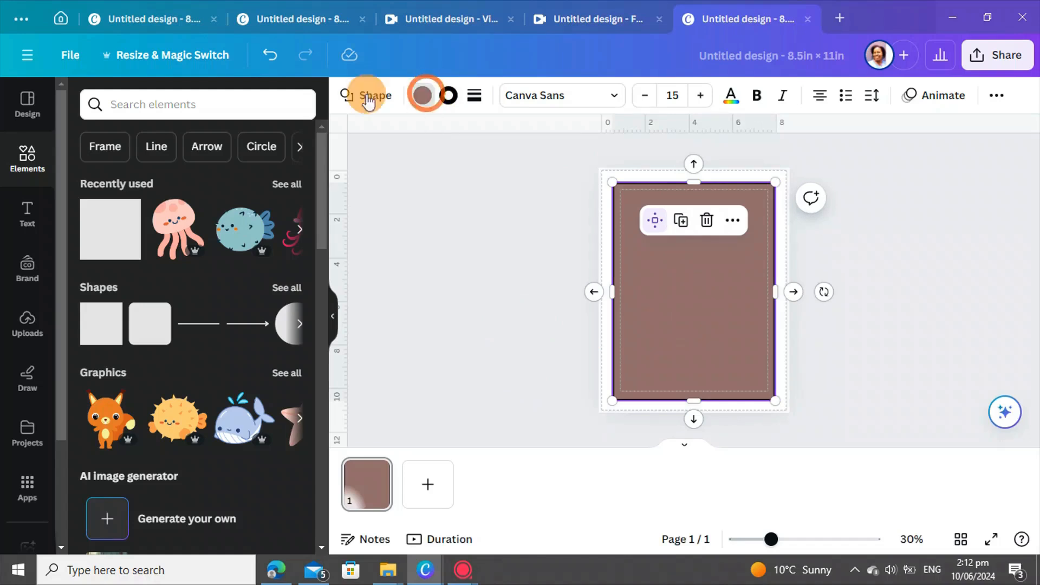
Step: Set the rectangle's fill to No color and bring up the uploaded images
click(425, 98)
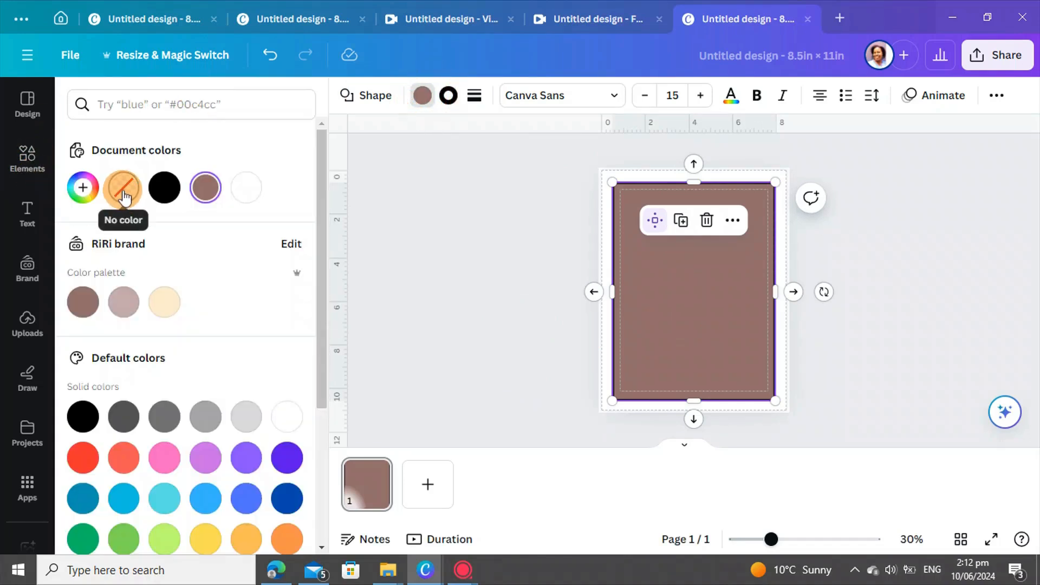
click(123, 197)
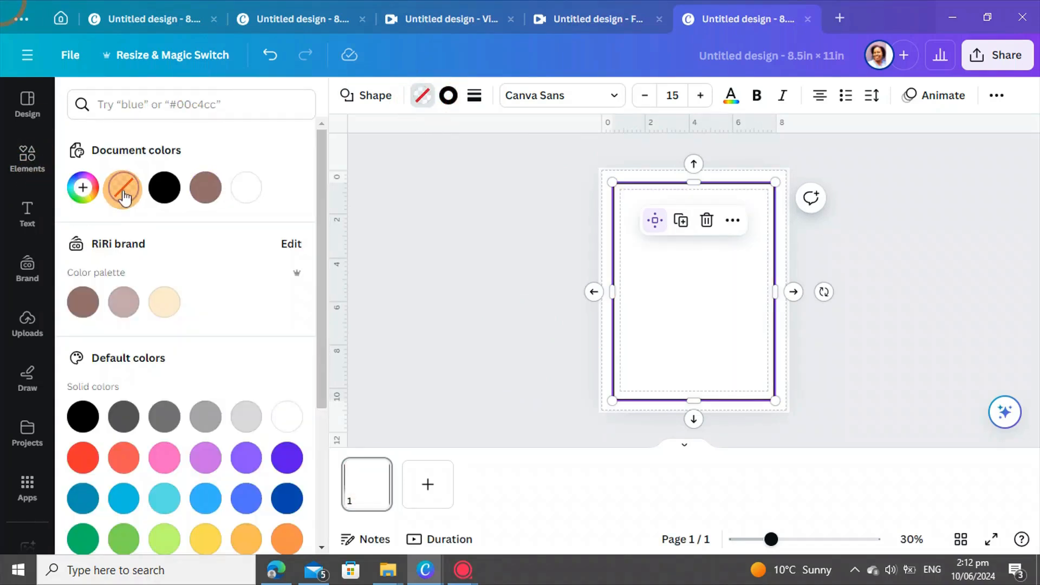
click(518, 210)
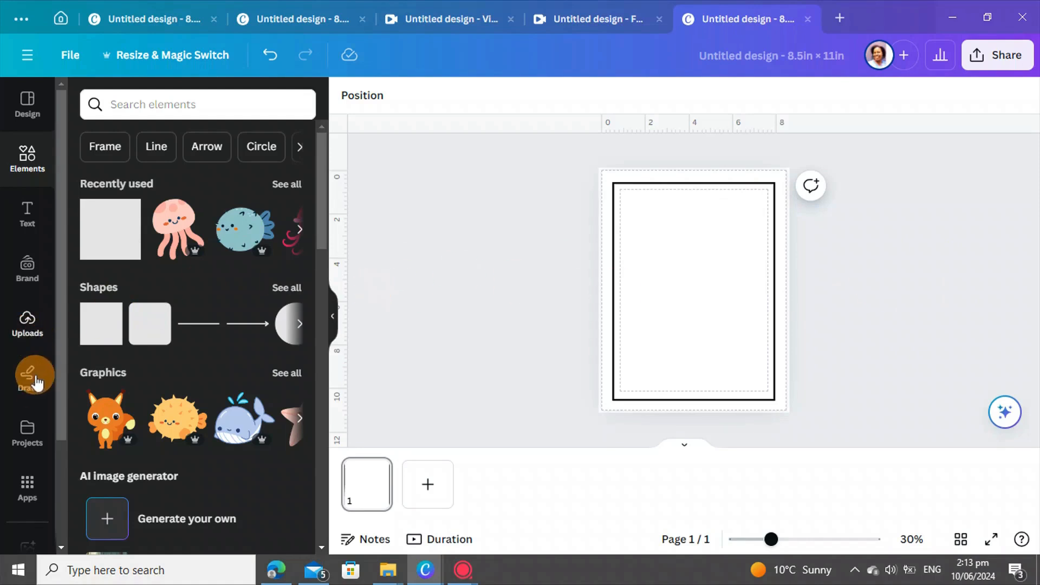
click(29, 320)
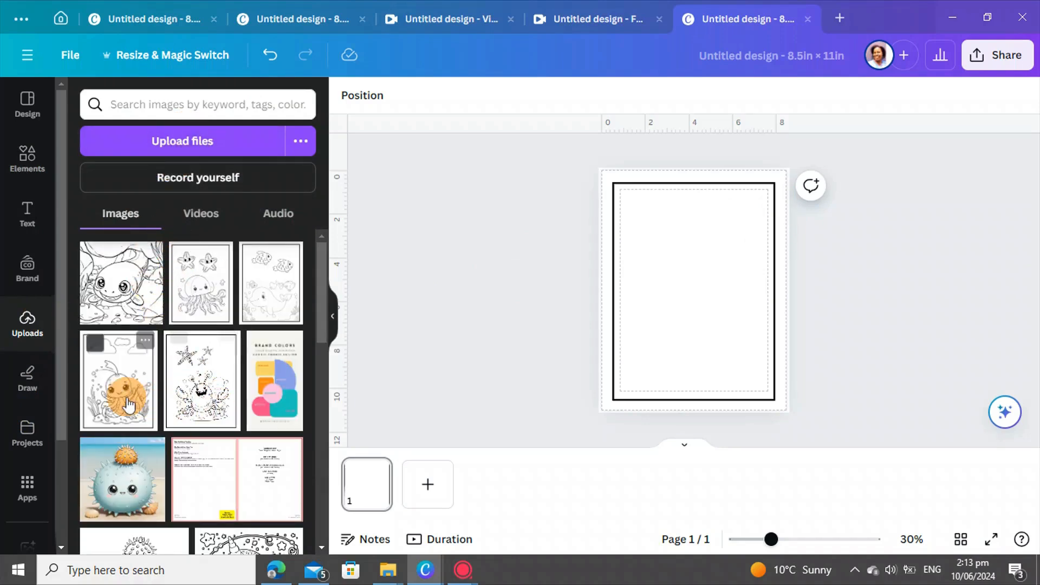
Step: Place the axolotl line art on page 1 and add a blank page 2
click(124, 298)
drag(683, 287, 720, 332)
click(429, 483)
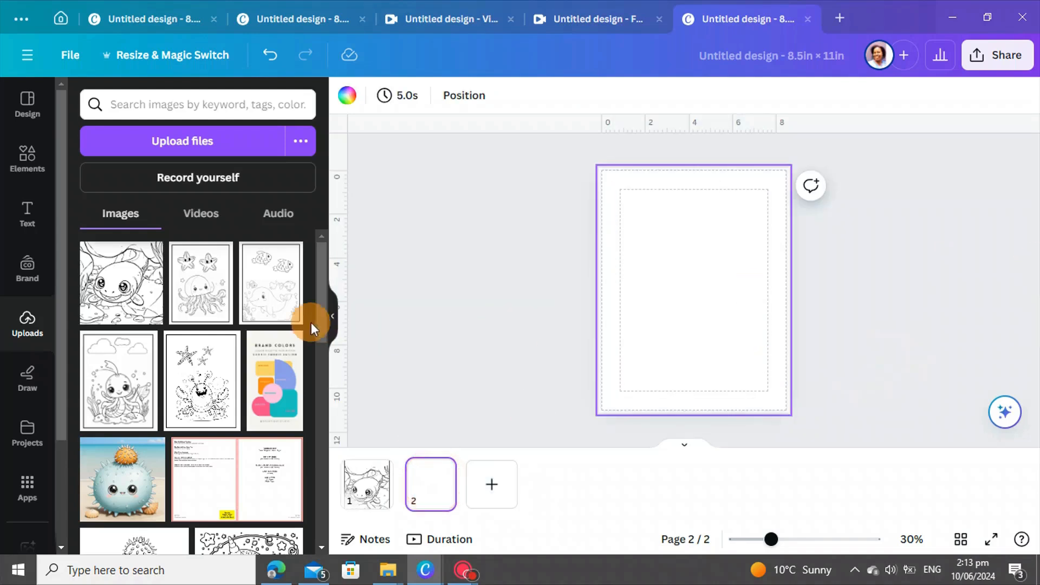
click(192, 297)
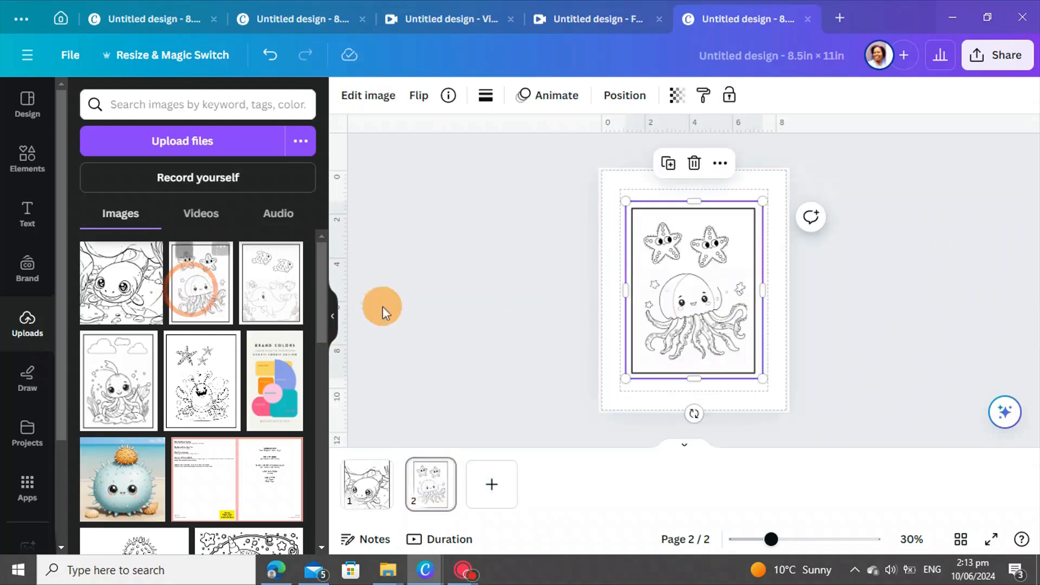
click(698, 168)
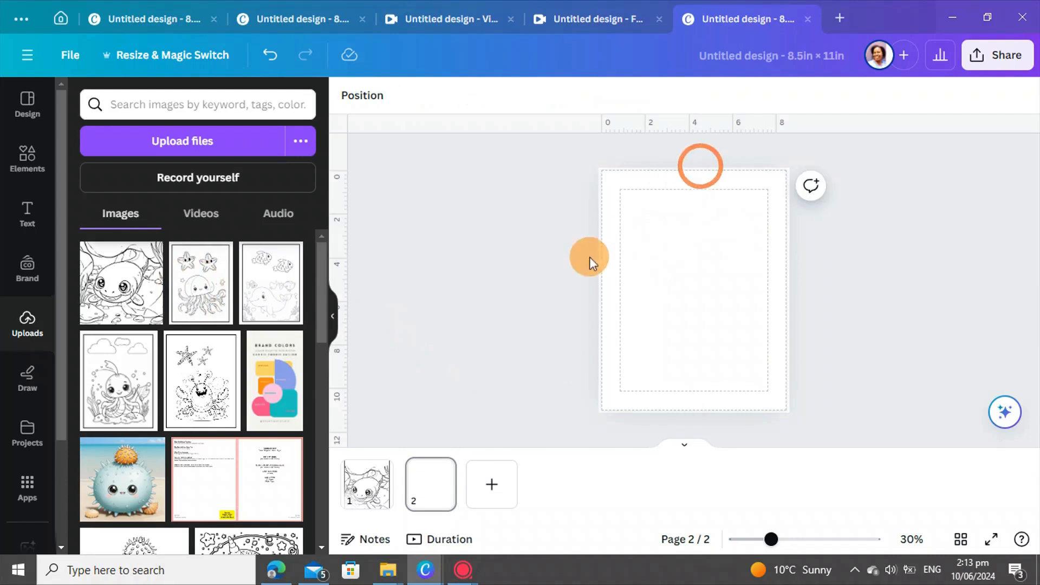
Step: Copy the black frame from page 1
click(362, 507)
click(675, 206)
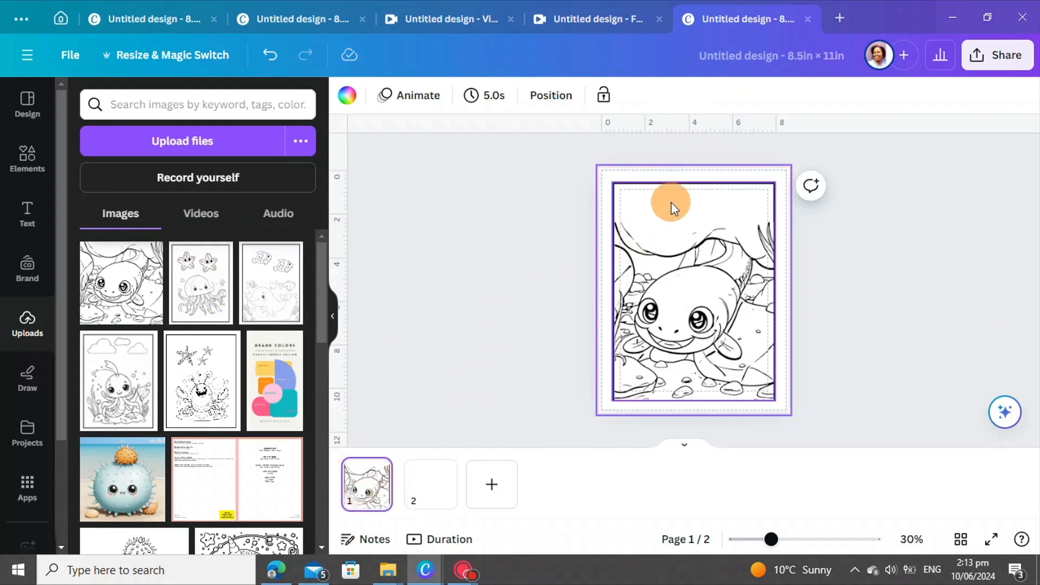
click(654, 178)
right_click(655, 178)
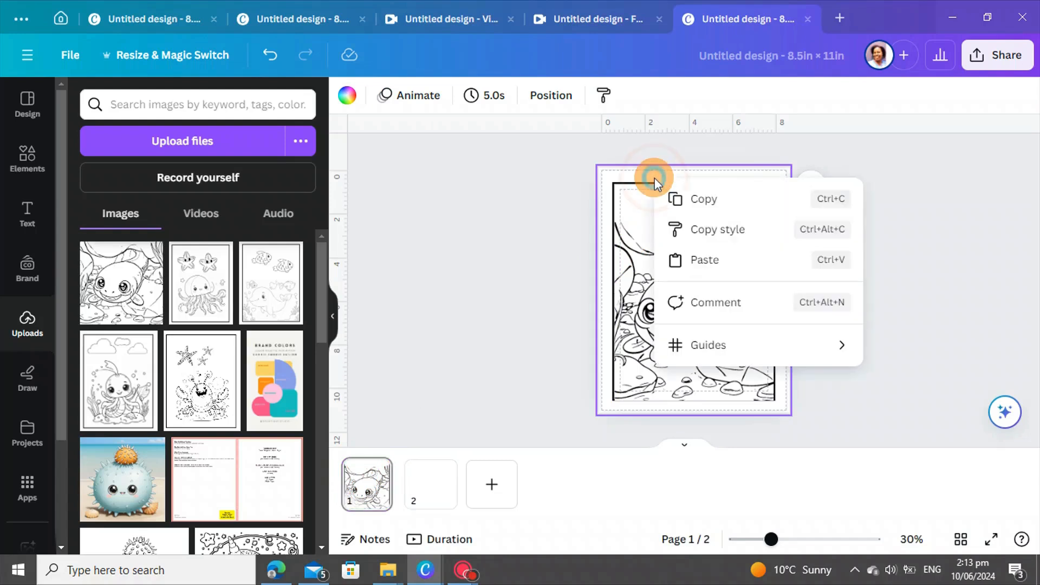
click(702, 196)
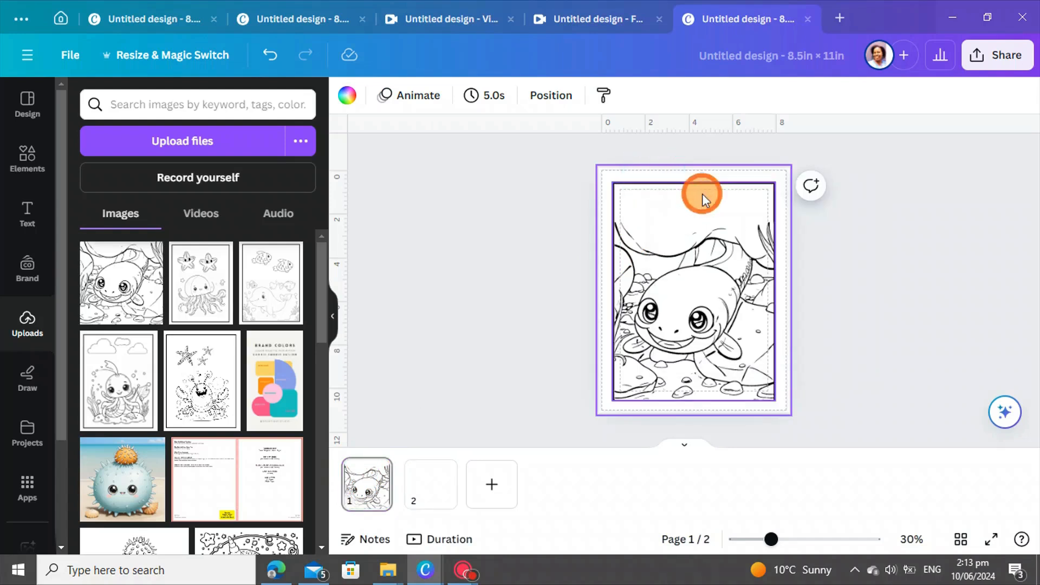
Step: Paste the frame onto page 2 and add the jellyfish-and-starfish picture inside it
click(415, 501)
right_click(653, 236)
click(702, 323)
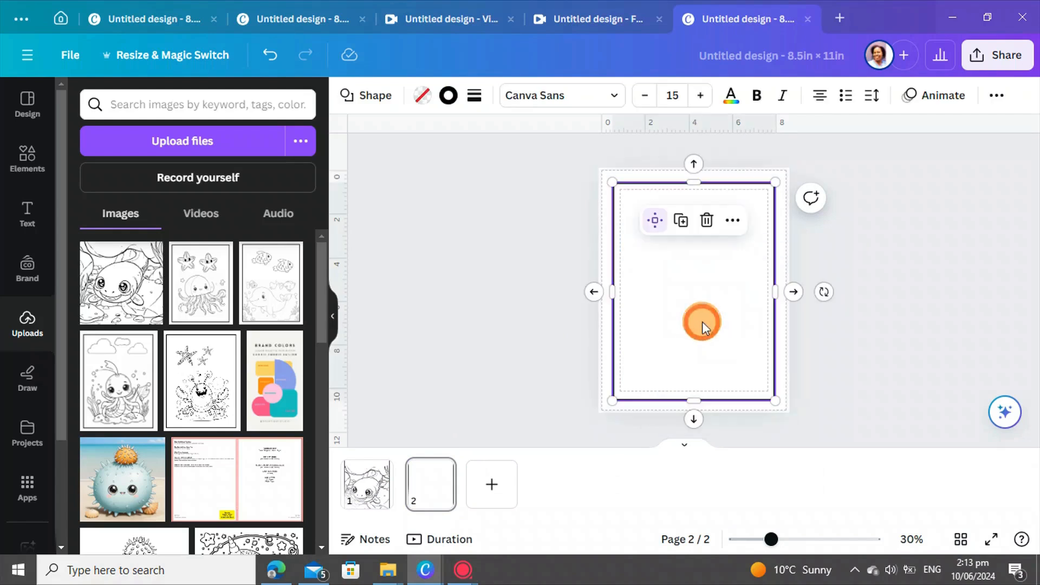
click(201, 290)
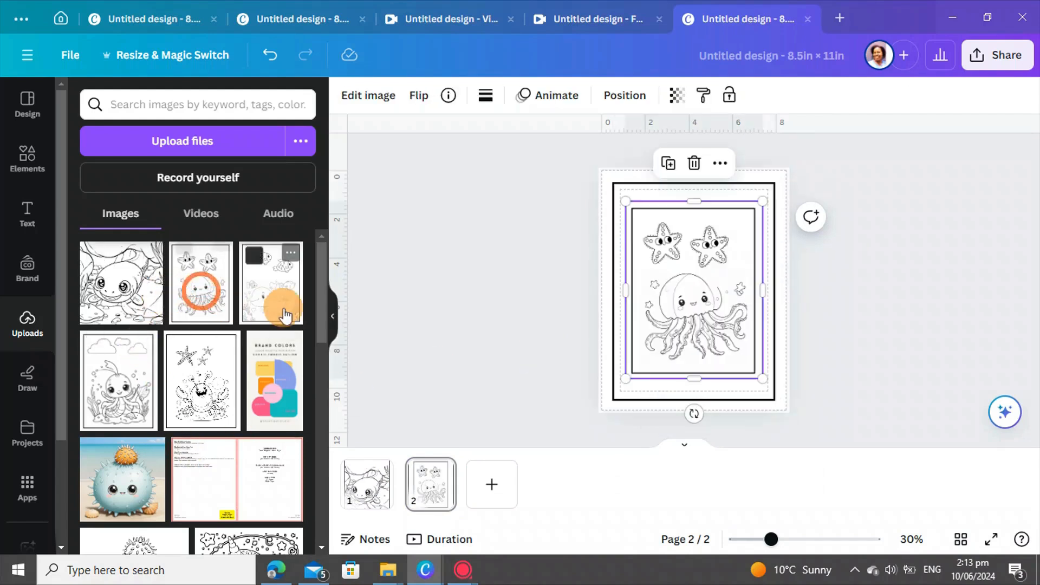
Step: Remove the jellyfish from page 2 and place the manatee drawing in its lower-left
drag(671, 324, 465, 275)
scroll(155, 401, down, 4)
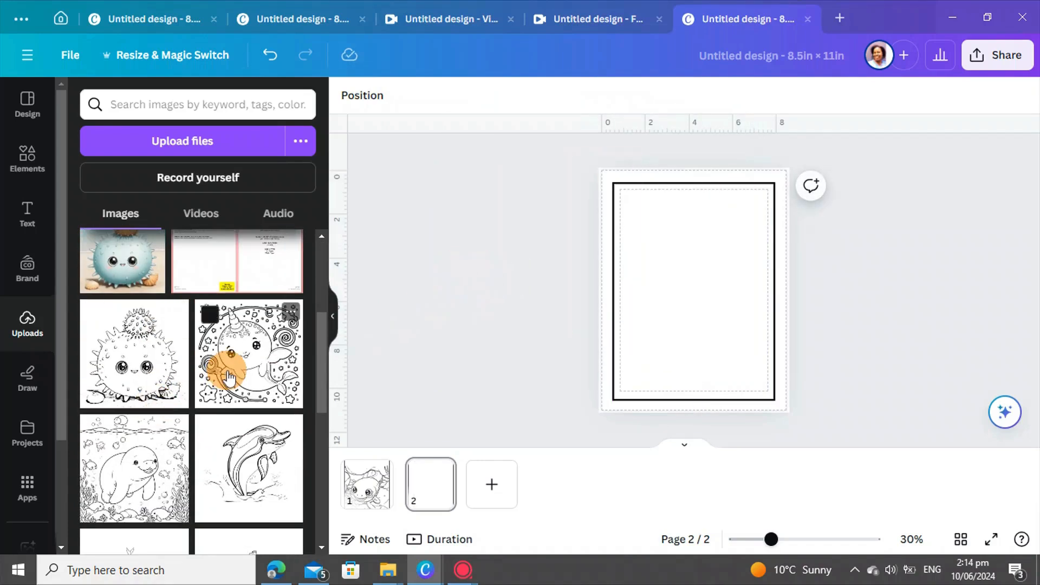
scroll(229, 375, down, 2)
click(124, 415)
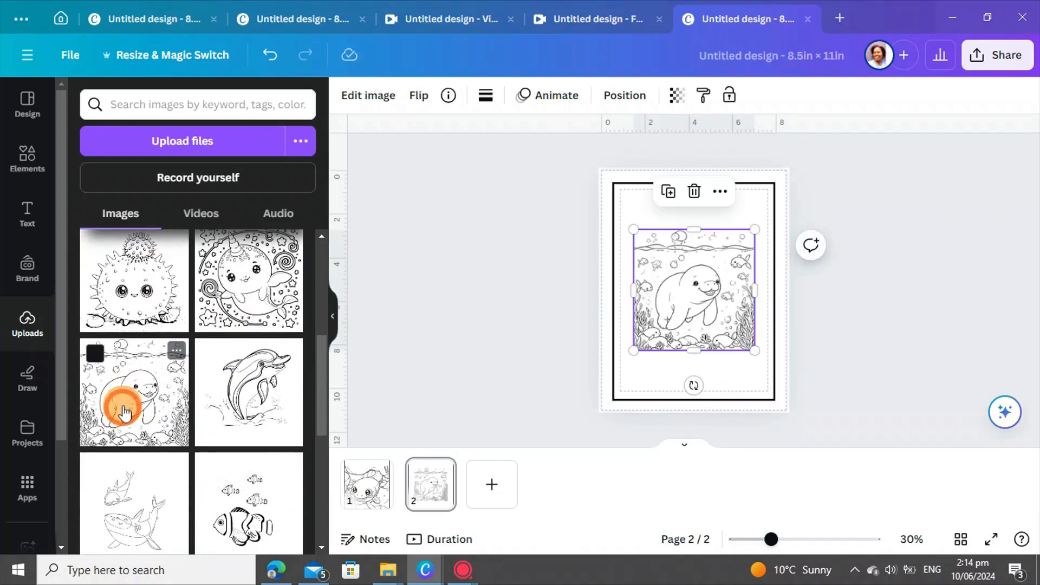
drag(650, 302, 636, 353)
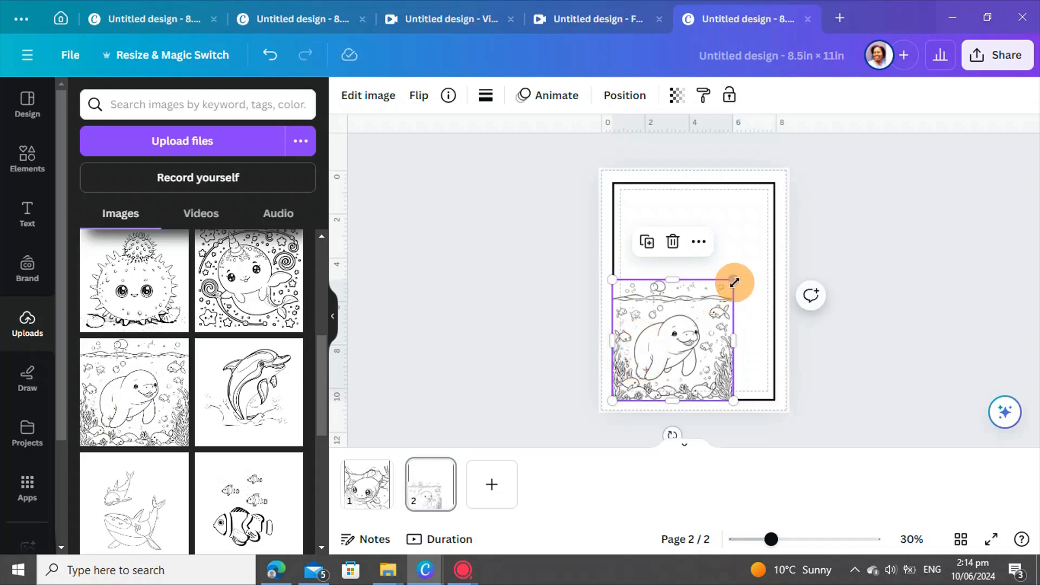
Step: Enlarge the manatee to about 7.2 in wide and centre it inside the frame
drag(733, 279, 774, 249)
drag(770, 399, 768, 398)
click(898, 388)
click(747, 373)
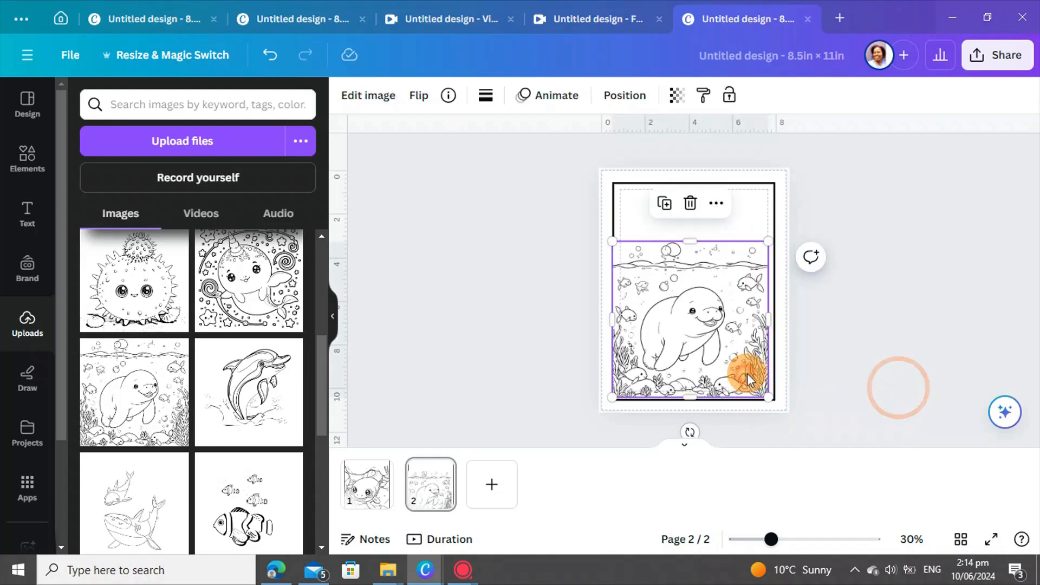
drag(746, 373, 738, 366)
click(924, 395)
click(747, 378)
click(867, 376)
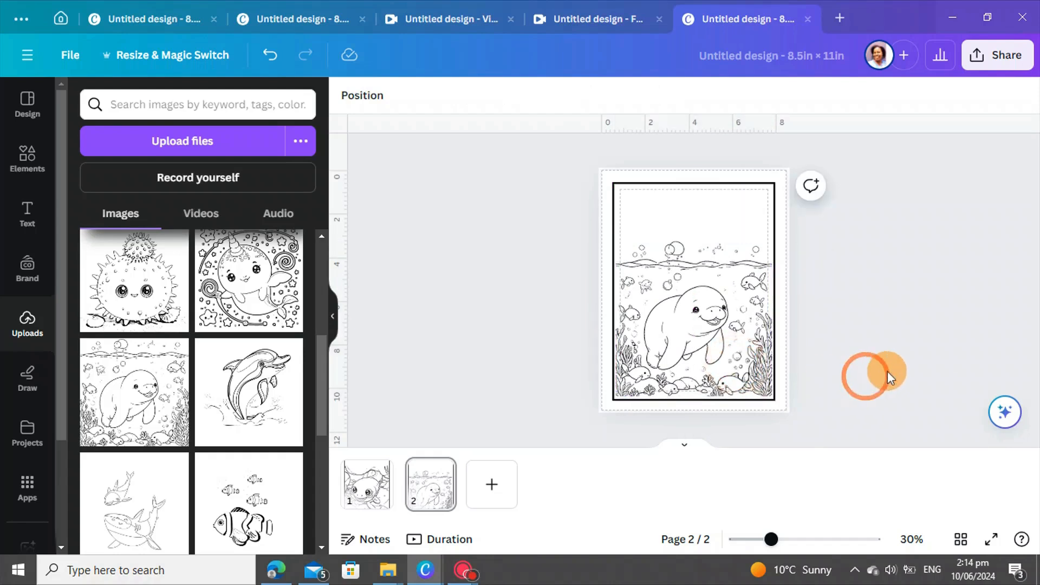
Step: Add page 3, paste the copied frame onto it, and duplicate it as page 4
click(487, 483)
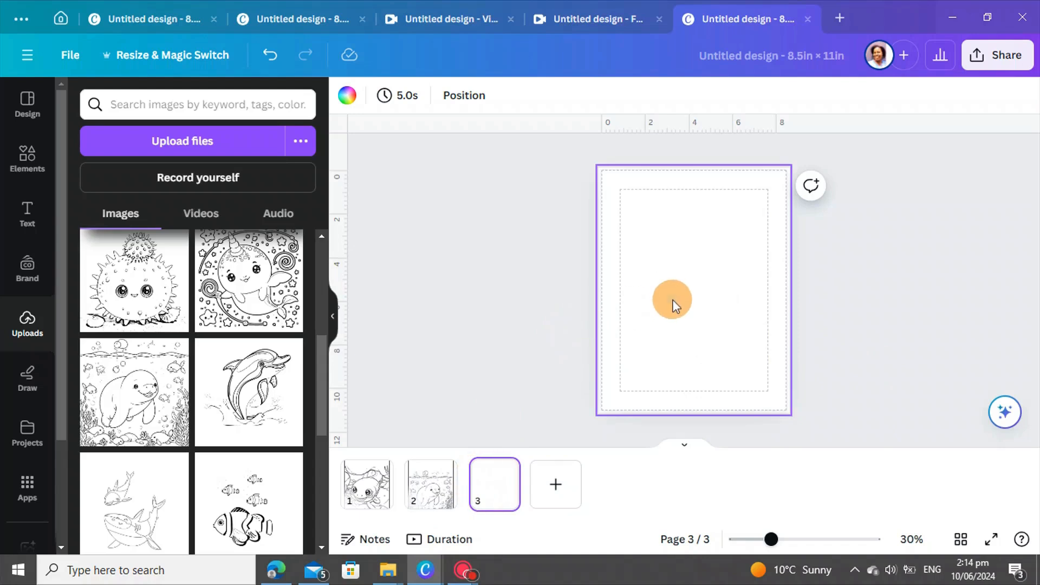
right_click(673, 305)
click(727, 389)
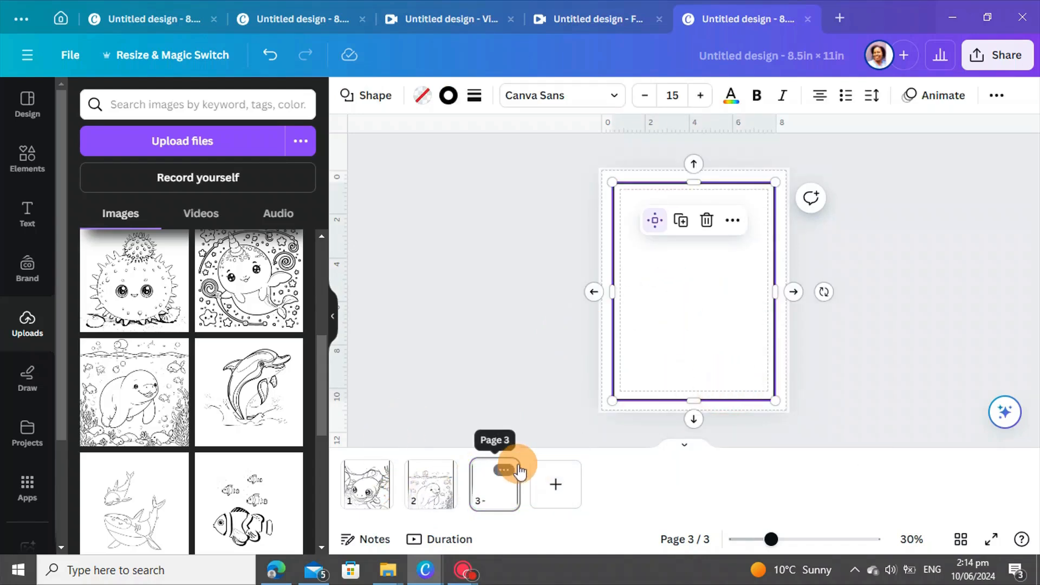
click(503, 470)
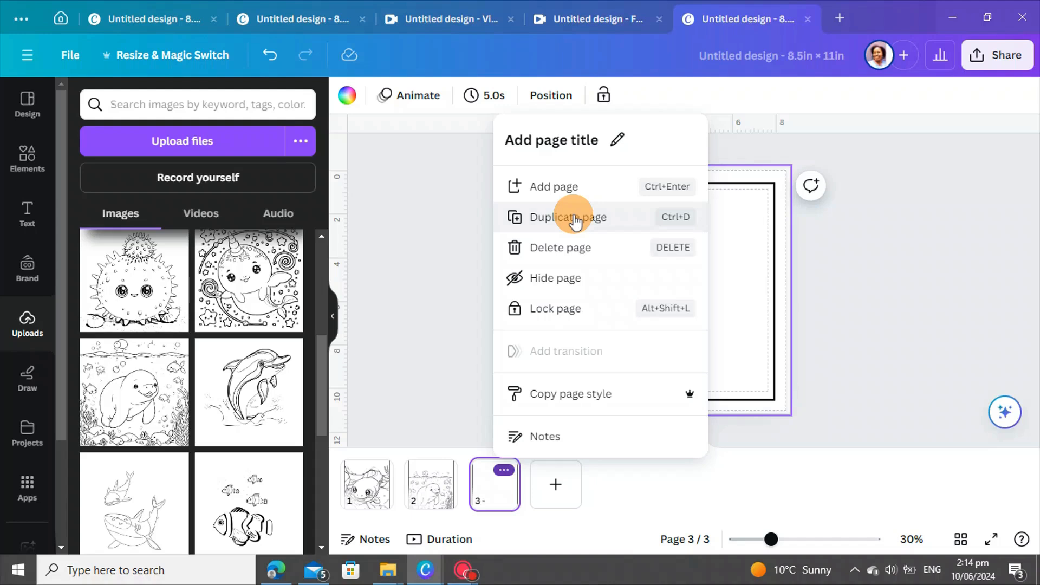
click(574, 218)
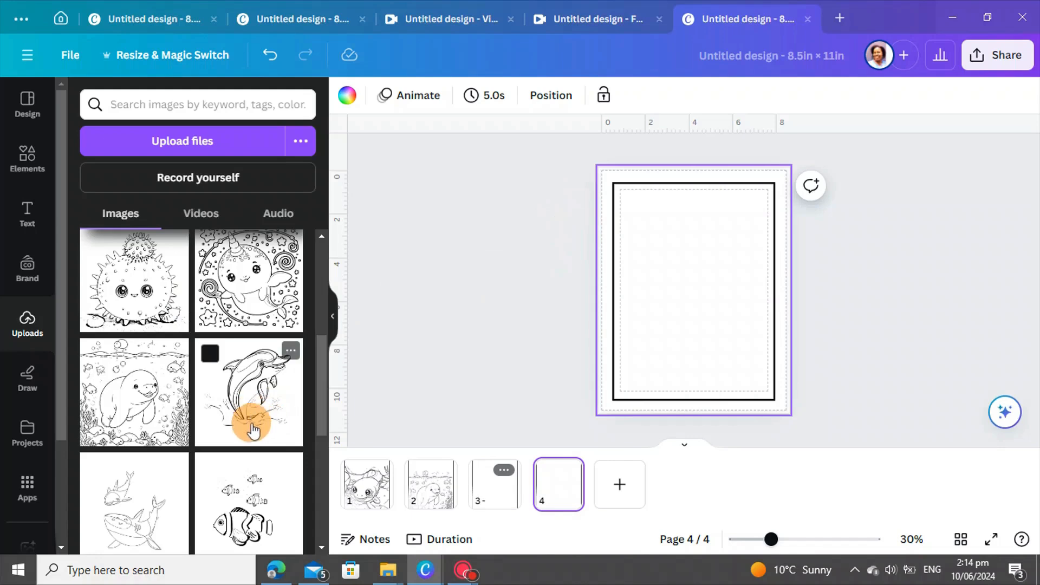
Step: Place the spiky pufferfish drawing on page 4 and move it to the lower half
scroll(233, 441, down, 3)
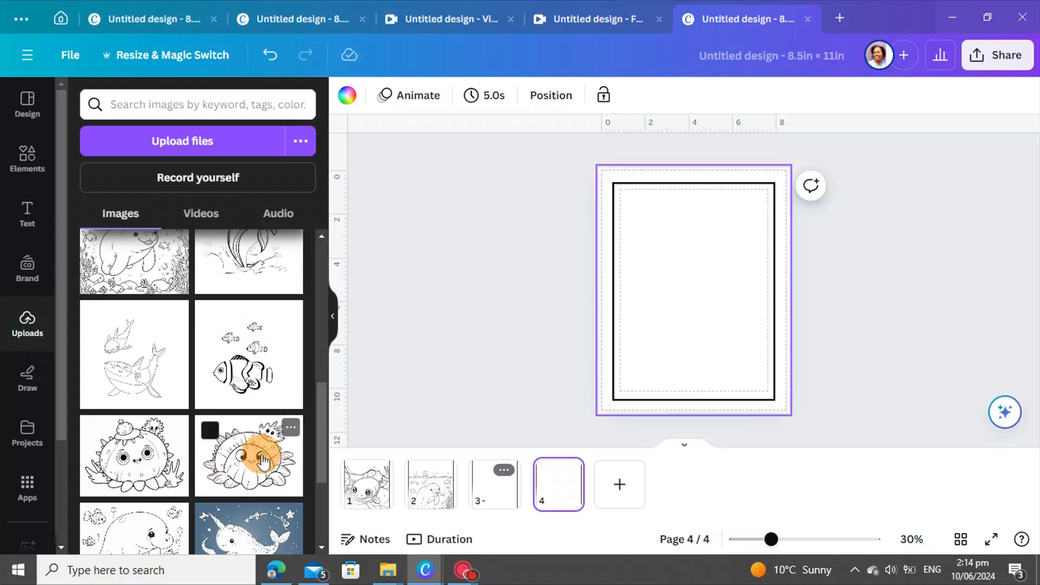
click(146, 458)
drag(673, 301, 671, 359)
scroll(186, 326, down, 6)
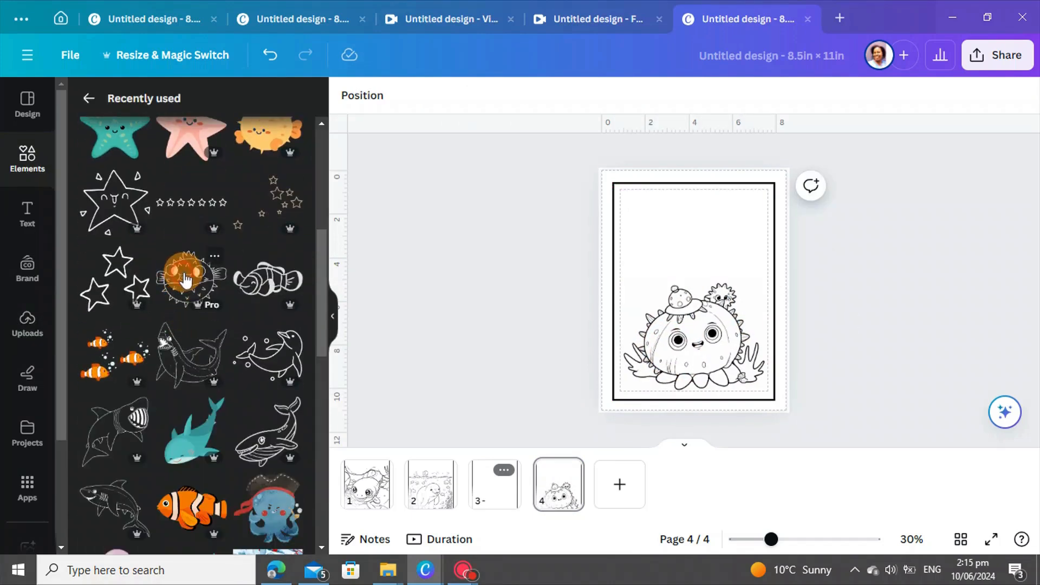
Step: Put two small pufferfish outlines side by side at the top of page 4, then return to page 3
click(186, 279)
drag(697, 291, 694, 261)
click(622, 158)
click(853, 264)
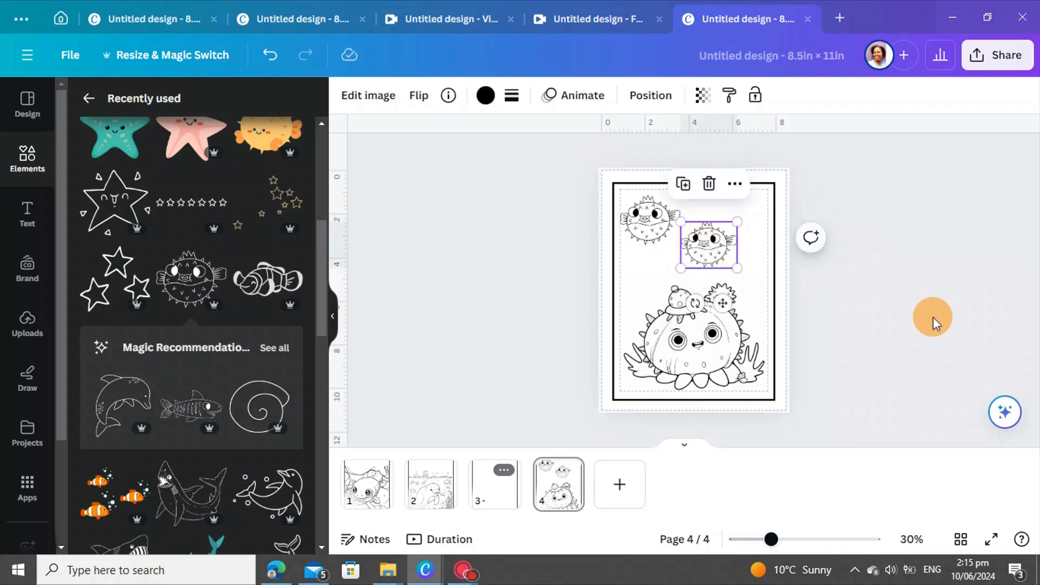
click(915, 319)
click(479, 493)
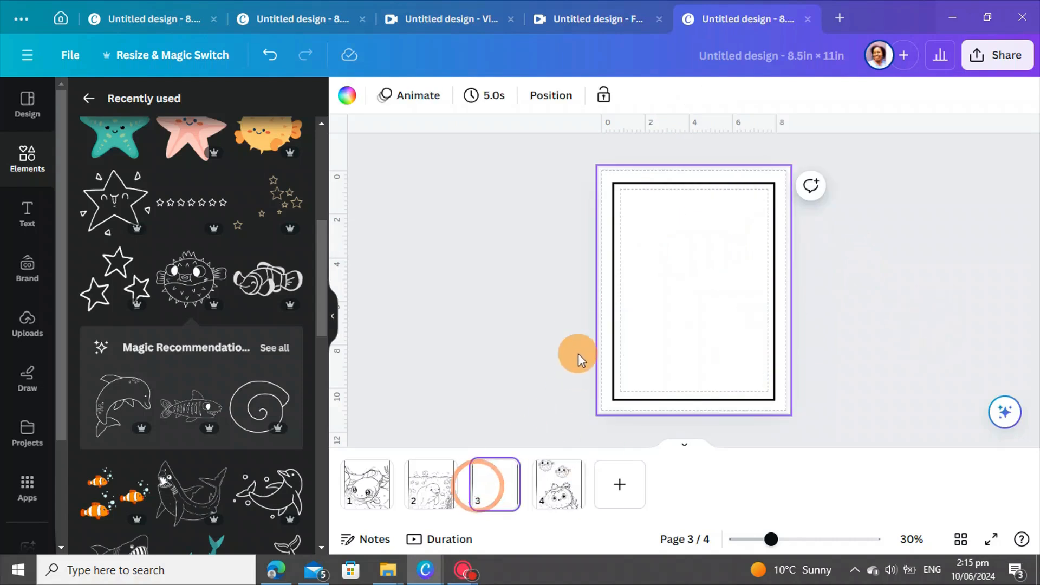
click(514, 412)
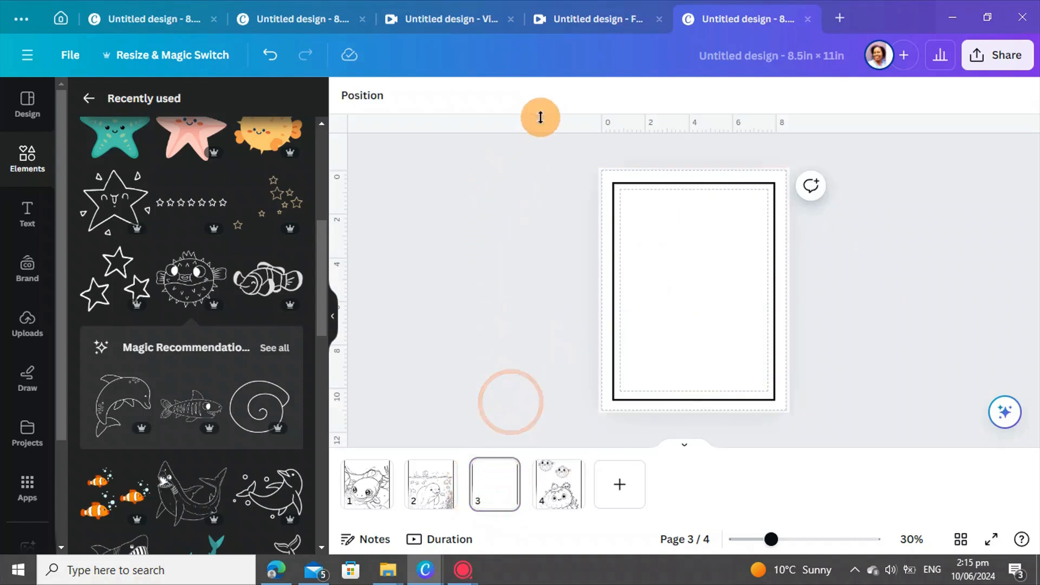
Step: Switch to the finished 30-page coloring book and browse its pages in Grid view
click(323, 21)
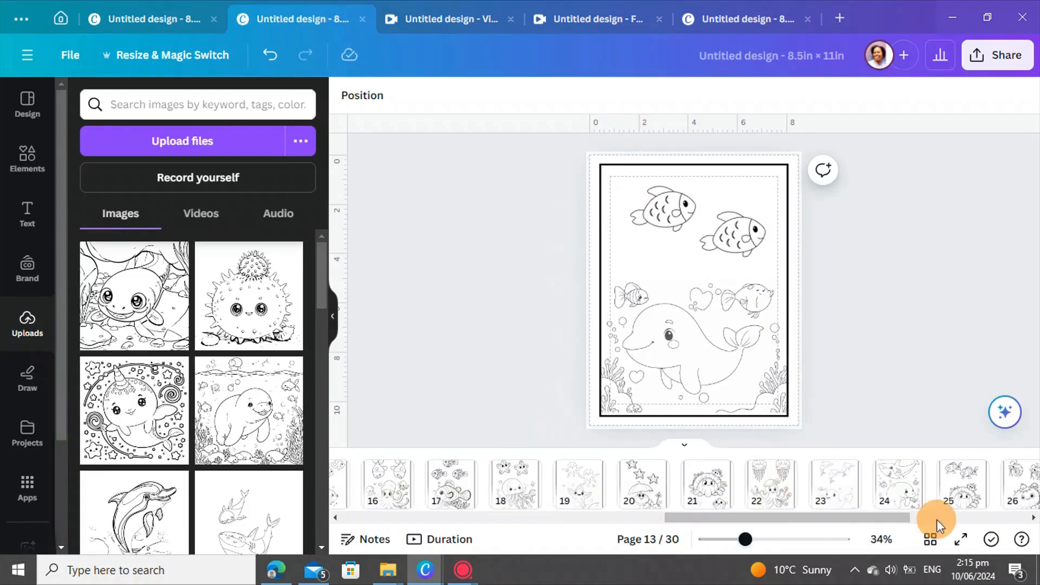
click(929, 539)
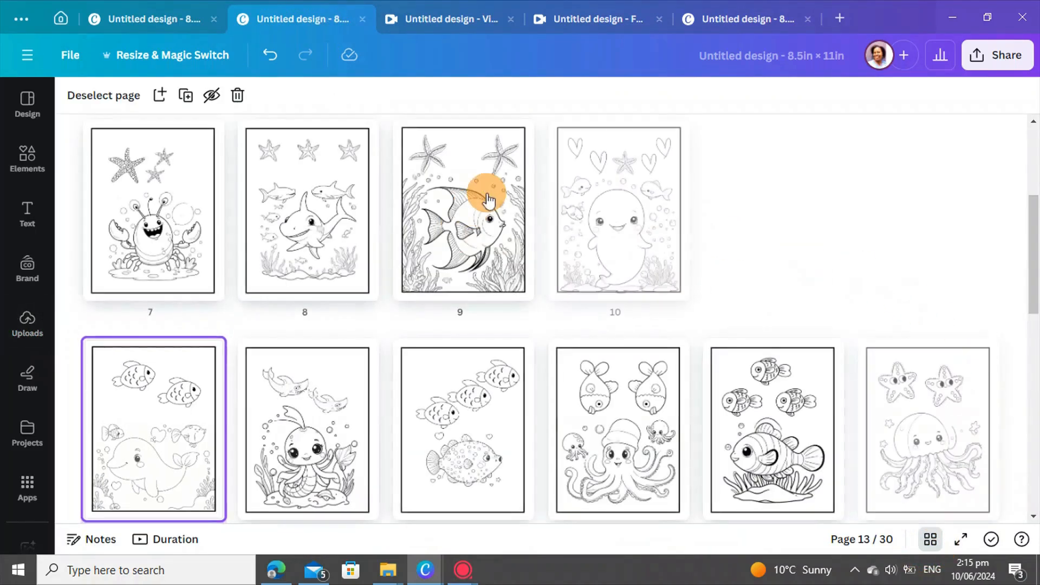
scroll(801, 238, down, 3)
scroll(800, 238, down, 4)
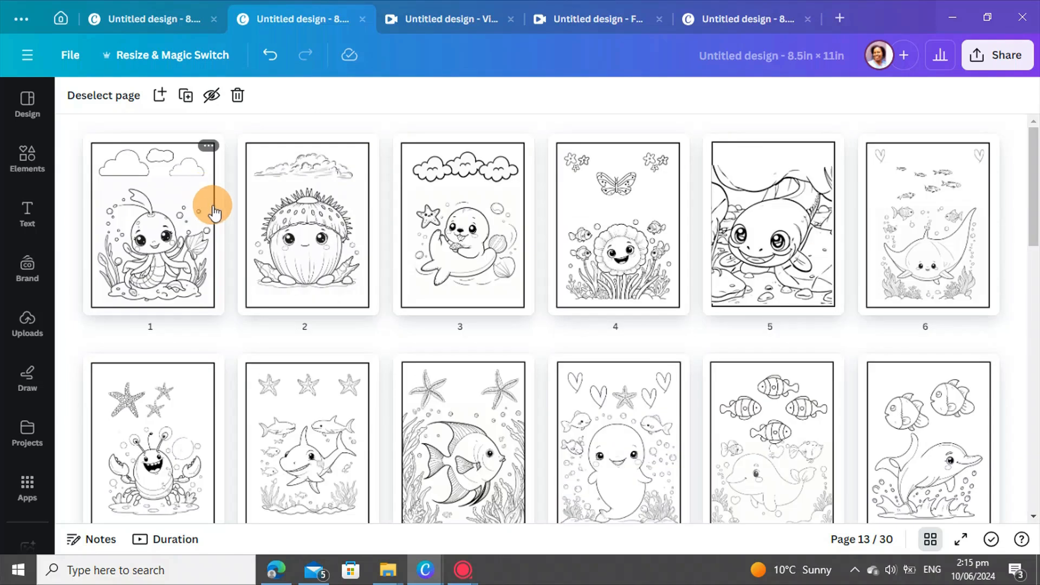
Step: Download the coloring book's pages with PNG as the file type
click(977, 56)
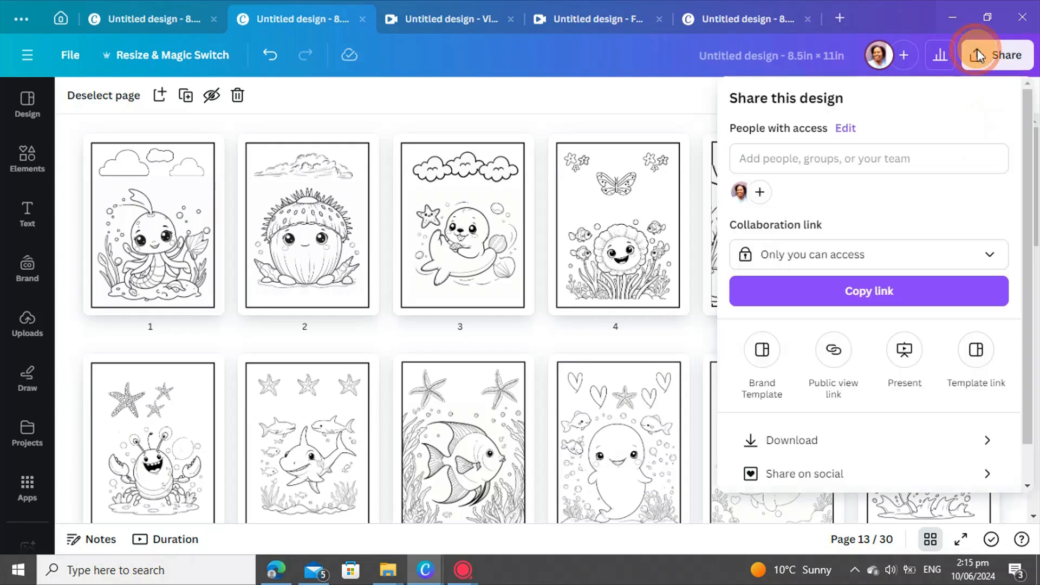
click(795, 444)
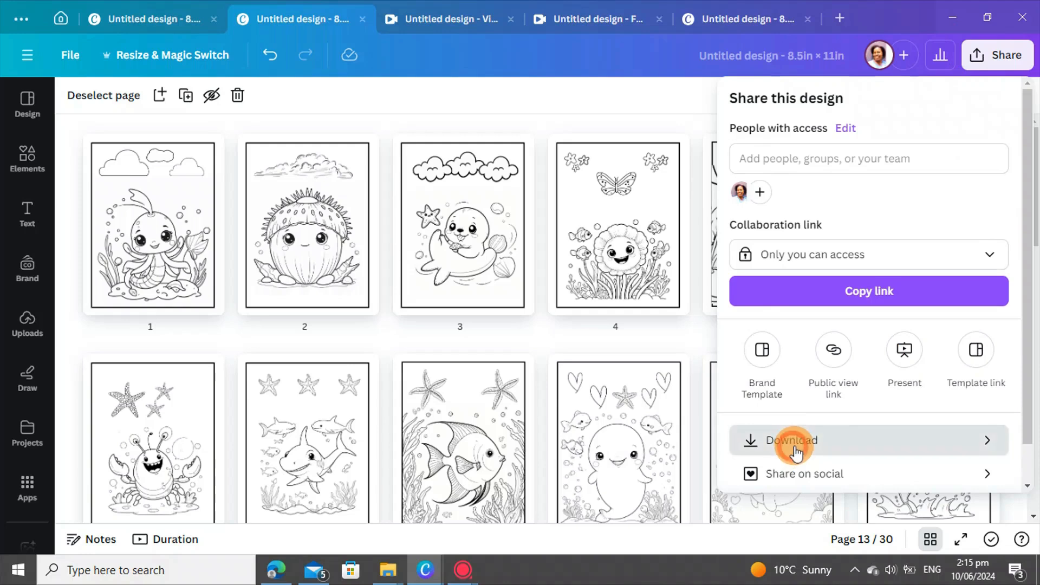
click(821, 426)
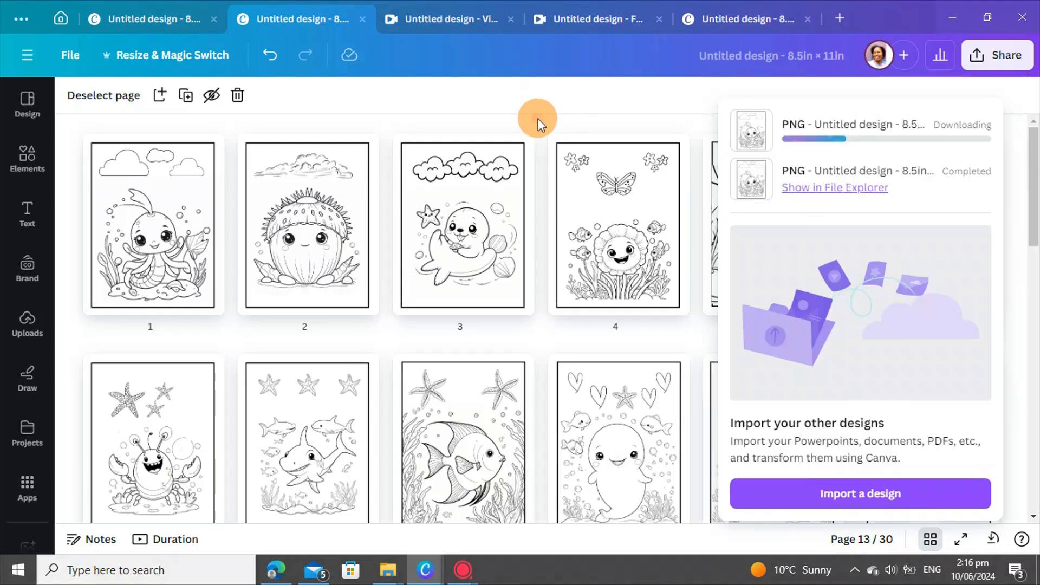
click(538, 118)
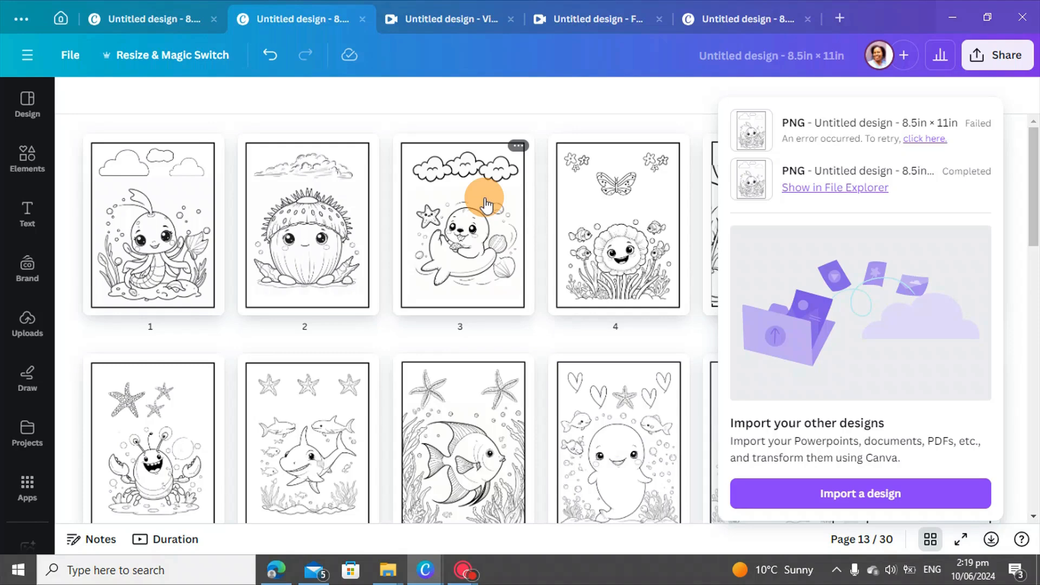
mouse_move(464, 569)
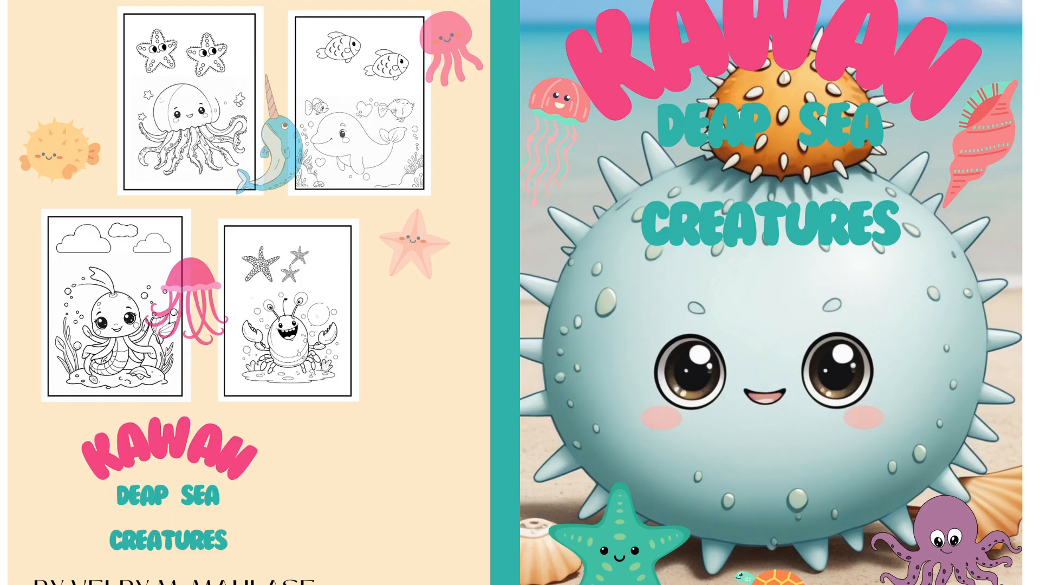